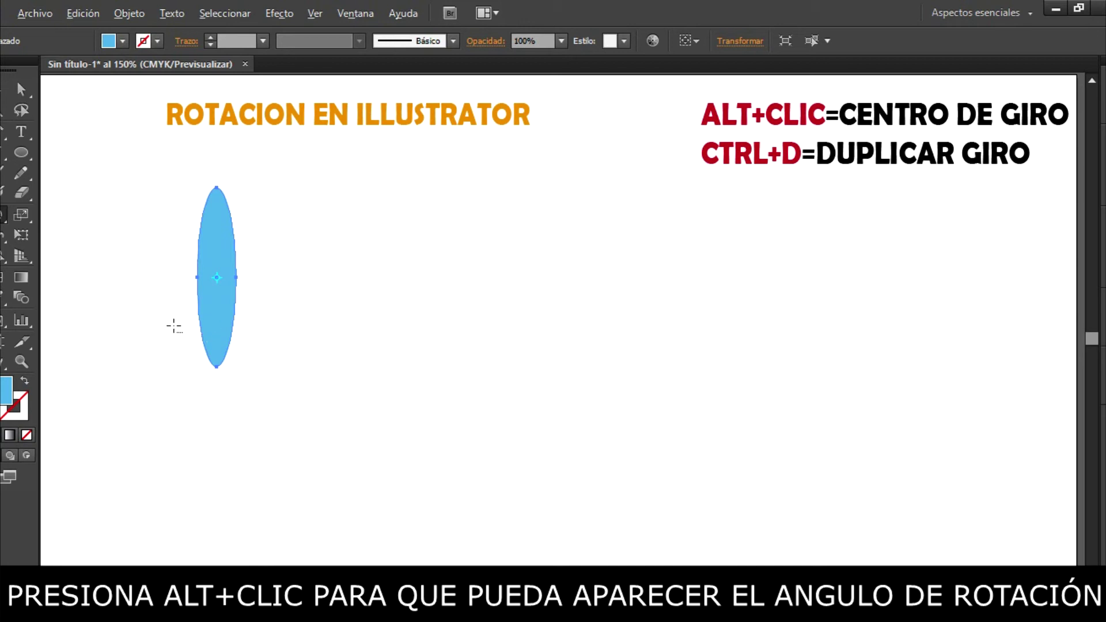
# Step: Create a copy of the blue ellipse rotated 15° about its bottom anchor point
pyautogui.keyDown('alt'); pyautogui.click(216, 365); pyautogui.keyUp('alt')
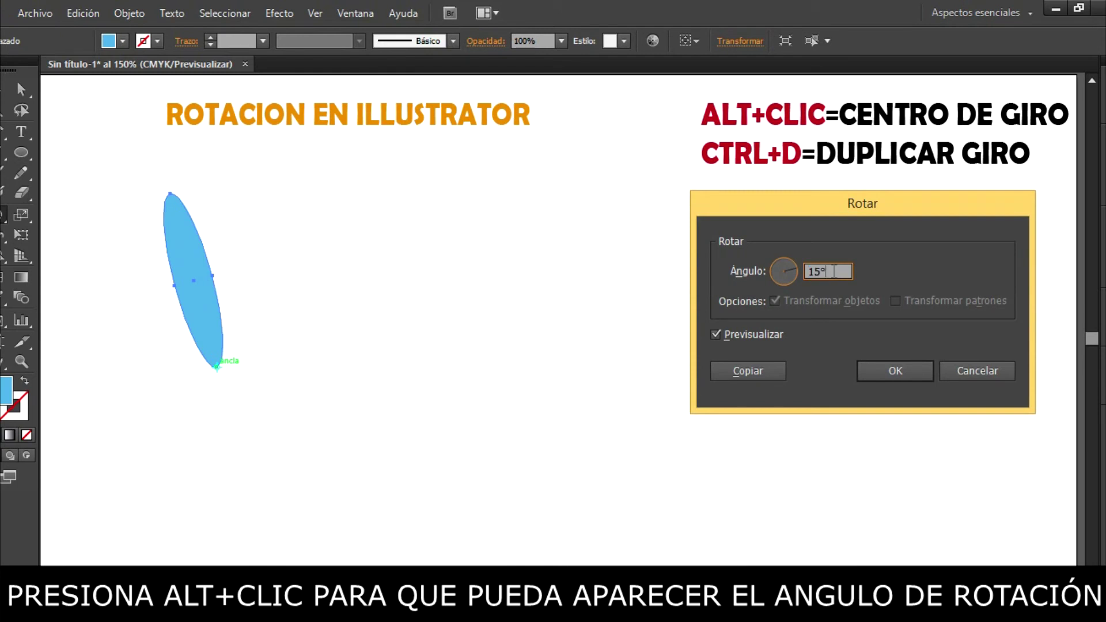
pyautogui.write('30')
pyautogui.click(719, 335)
pyautogui.click(716, 334)
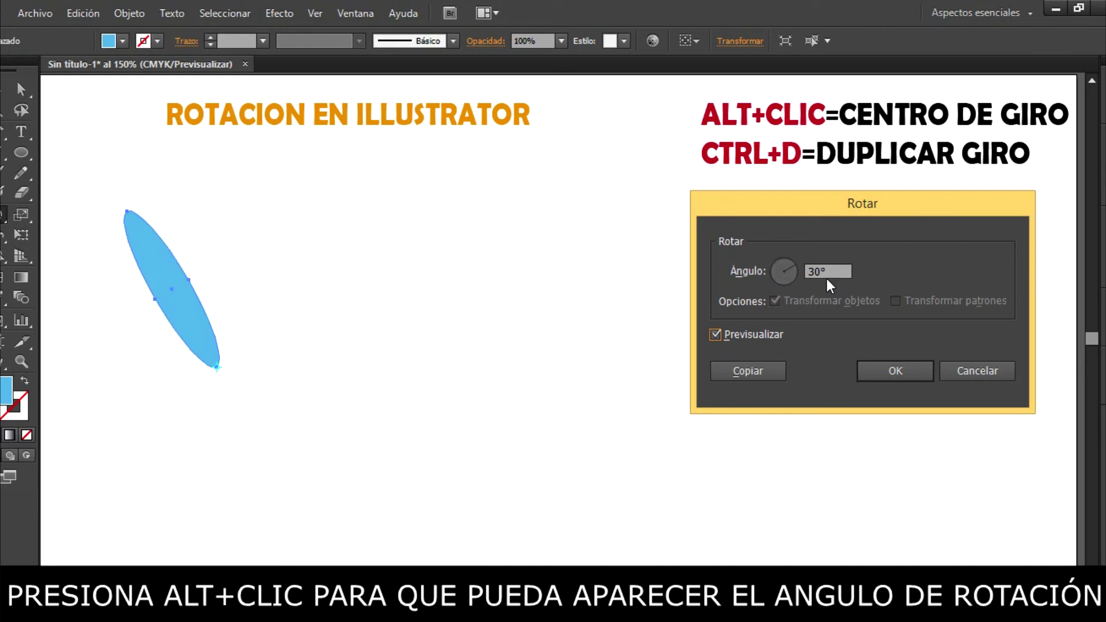
pyautogui.moveTo(829, 272); pyautogui.dragTo(778, 271)
pyautogui.write('15')
pyautogui.click(752, 373)
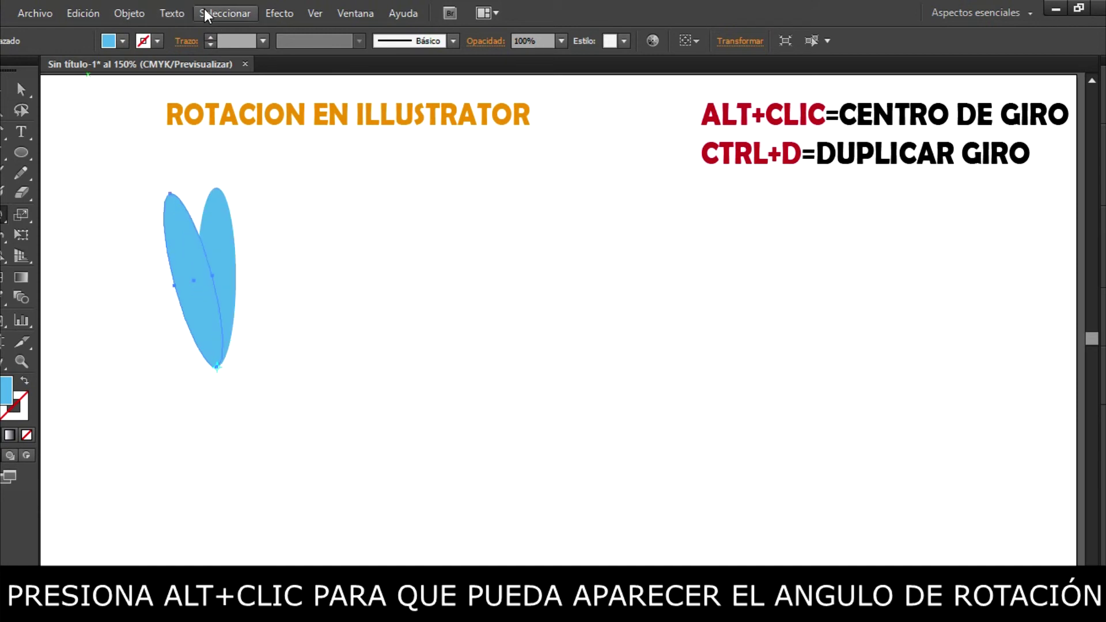
# Step: Repeat the rotated-copy transformation twice to add two more blue petals
pyautogui.click(137, 12)
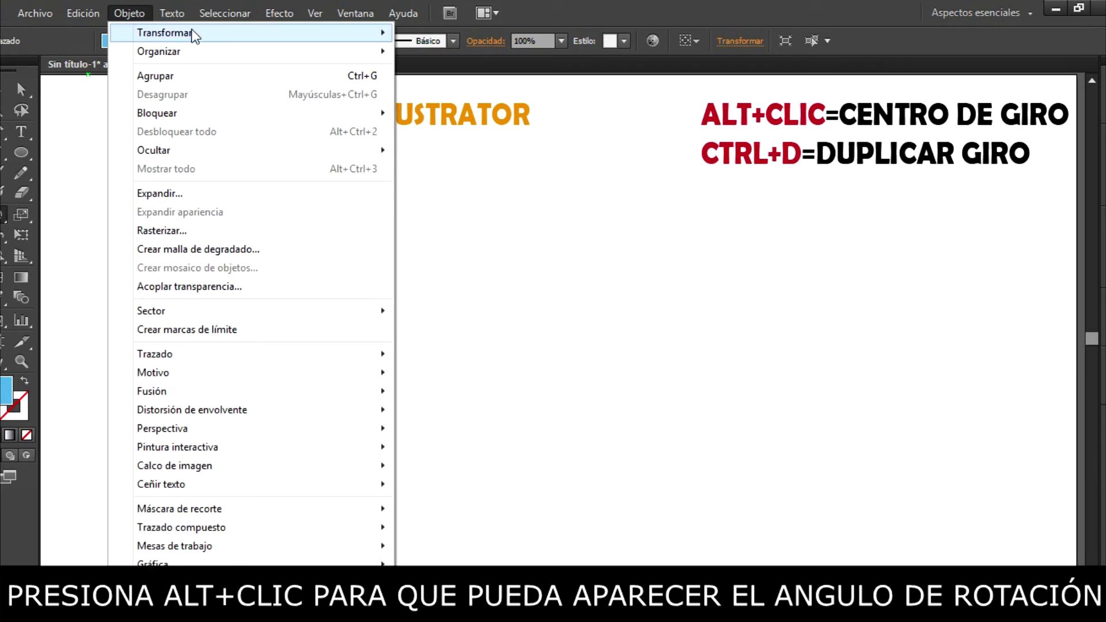
pyautogui.moveTo(191, 32)
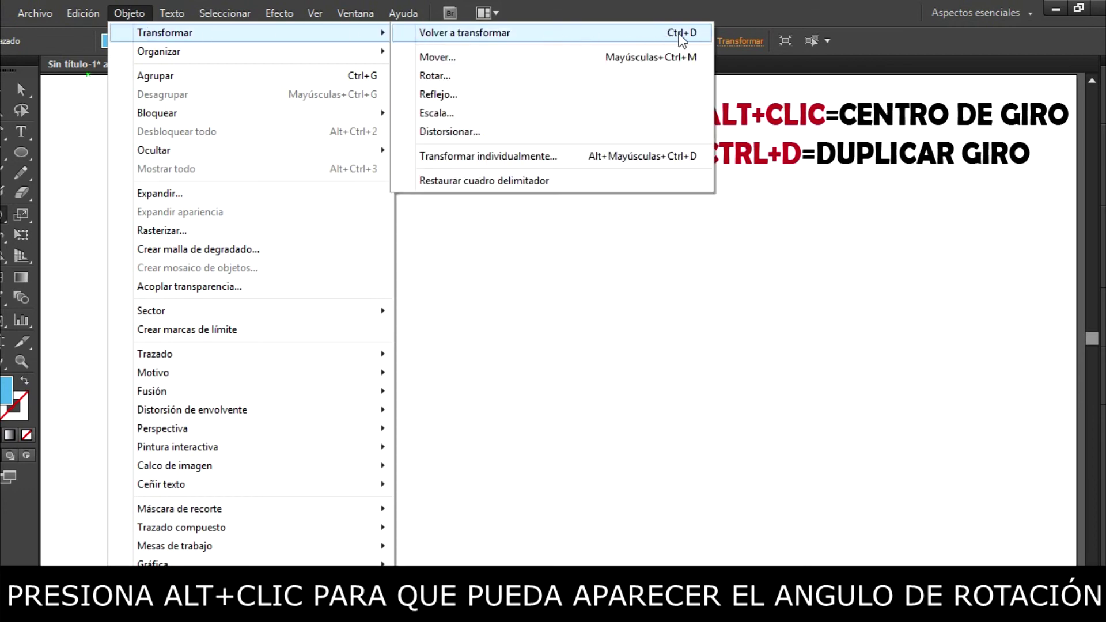
pyautogui.click(639, 33)
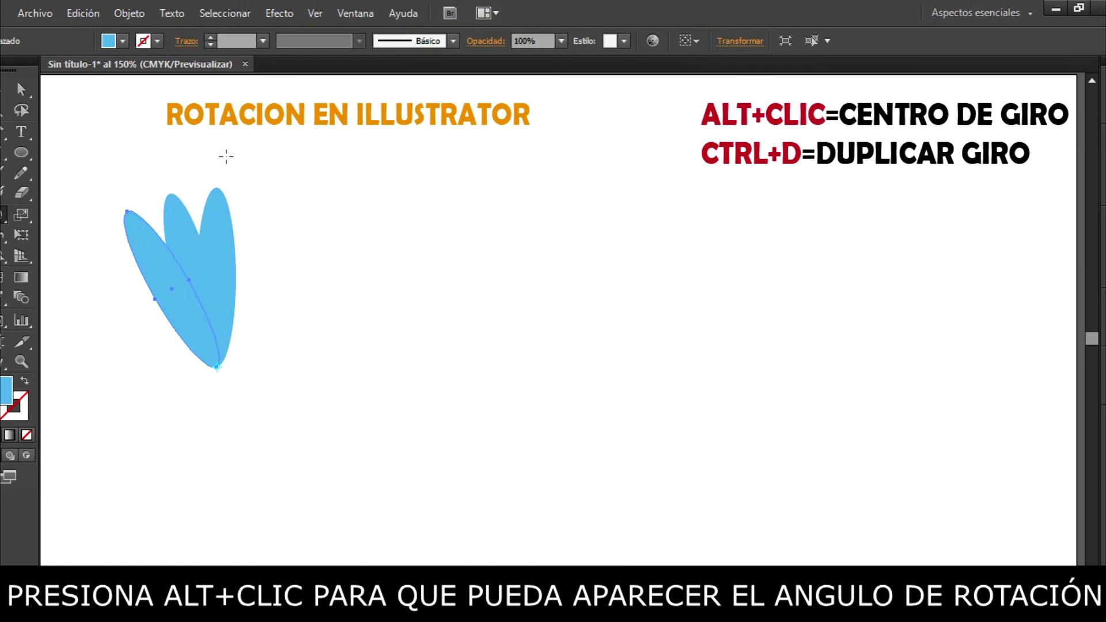
pyautogui.click(140, 15)
pyautogui.moveTo(166, 33)
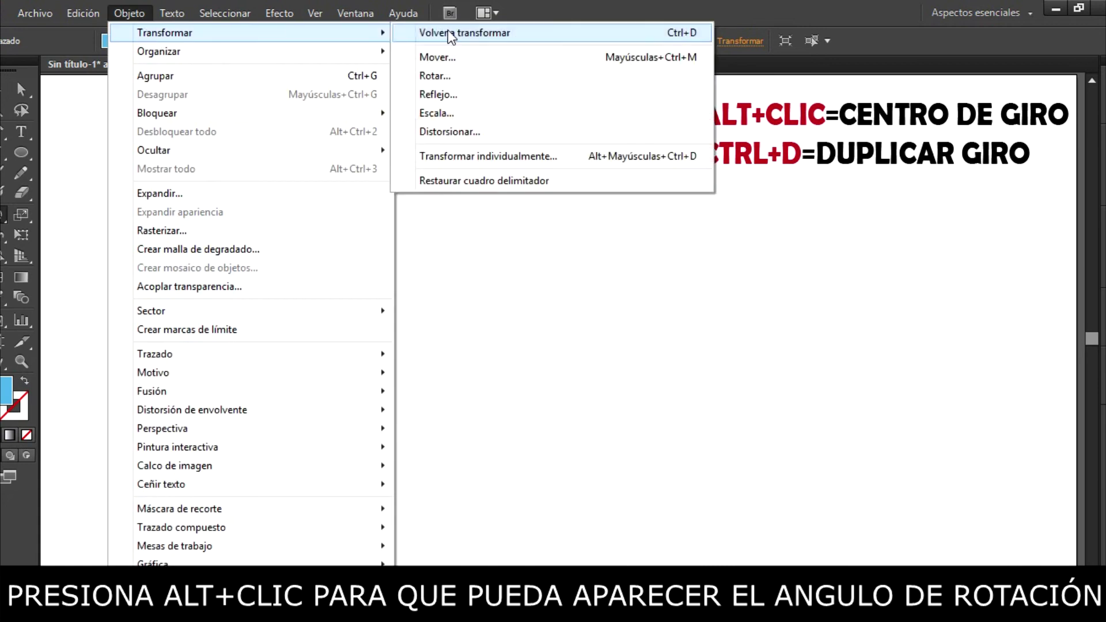
pyautogui.click(455, 33)
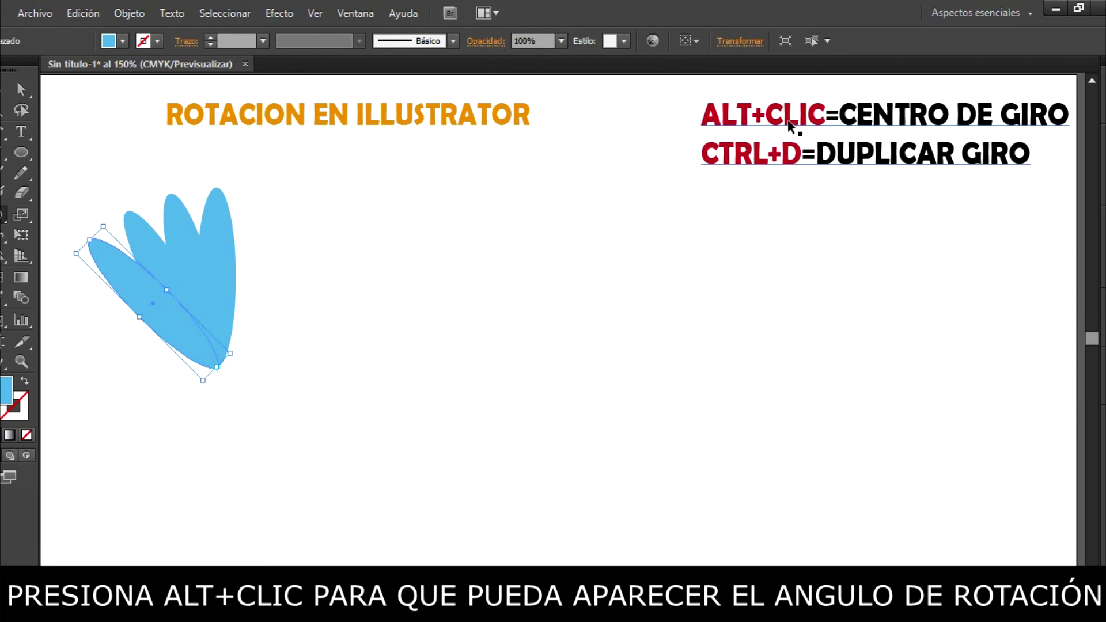
# Step: Keep repeating the 15° rotated copy until the blue petals close a full circle
pyautogui.hotkey('ctrl', 'd')
pyautogui.hotkey('ctrl', 'd')
pyautogui.hotkey('ctrl', 'd')
pyautogui.hotkey('ctrl', 'd')
pyautogui.hotkey('ctrl', 'd')
pyautogui.hotkey('ctrl', 'd')
pyautogui.hotkey('ctrl', 'd')
pyautogui.hotkey('ctrl', 'd')
pyautogui.hotkey('ctrl', 'd')
pyautogui.hotkey('ctrl', 'd')
pyautogui.hotkey('ctrl', 'd')
pyautogui.hotkey('ctrl', 'd')
pyautogui.hotkey('ctrl', 'd')
pyautogui.hotkey('ctrl', 'd')
pyautogui.hotkey('ctrl', 'd')
pyautogui.hotkey('ctrl', 'd')
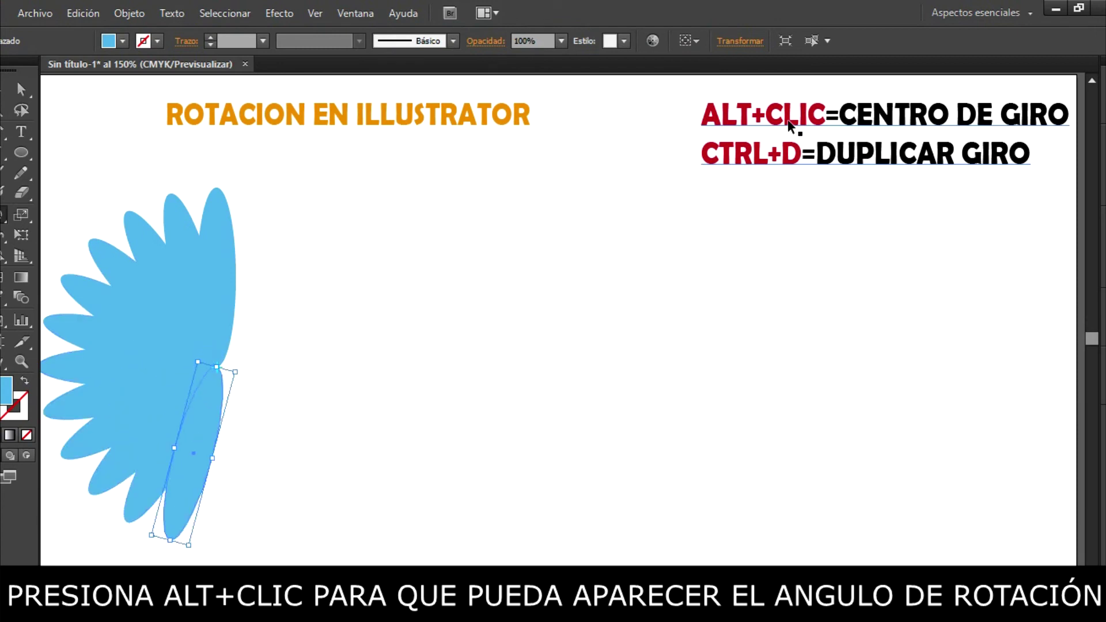
pyautogui.hotkey('ctrl', 'd')
pyautogui.hotkey('ctrl', 'd')
pyautogui.hotkey('ctrl', 'd')
pyautogui.hotkey('ctrl', 'd')
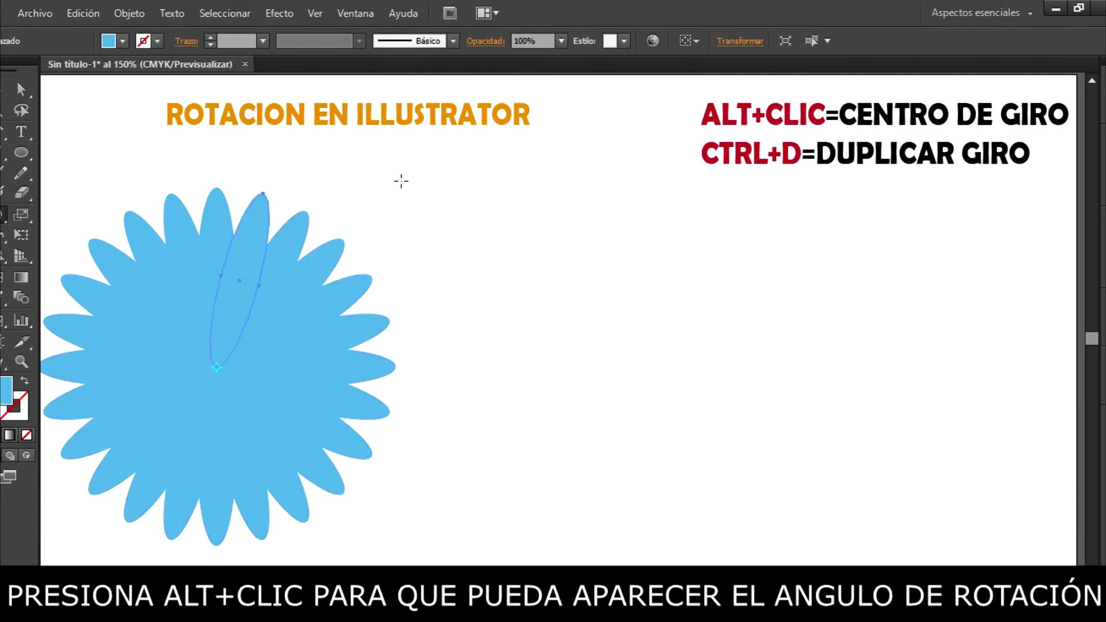
# Step: Select all the blue petals and group them into one flower
pyautogui.click(21, 89)
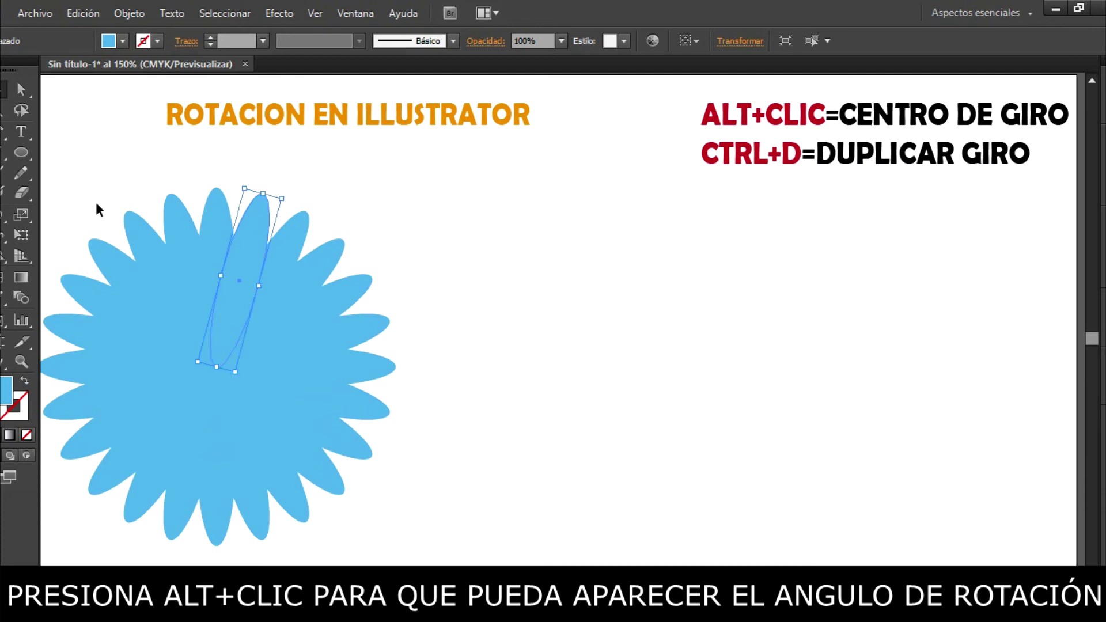
pyautogui.moveTo(80, 182); pyautogui.dragTo(348, 486)
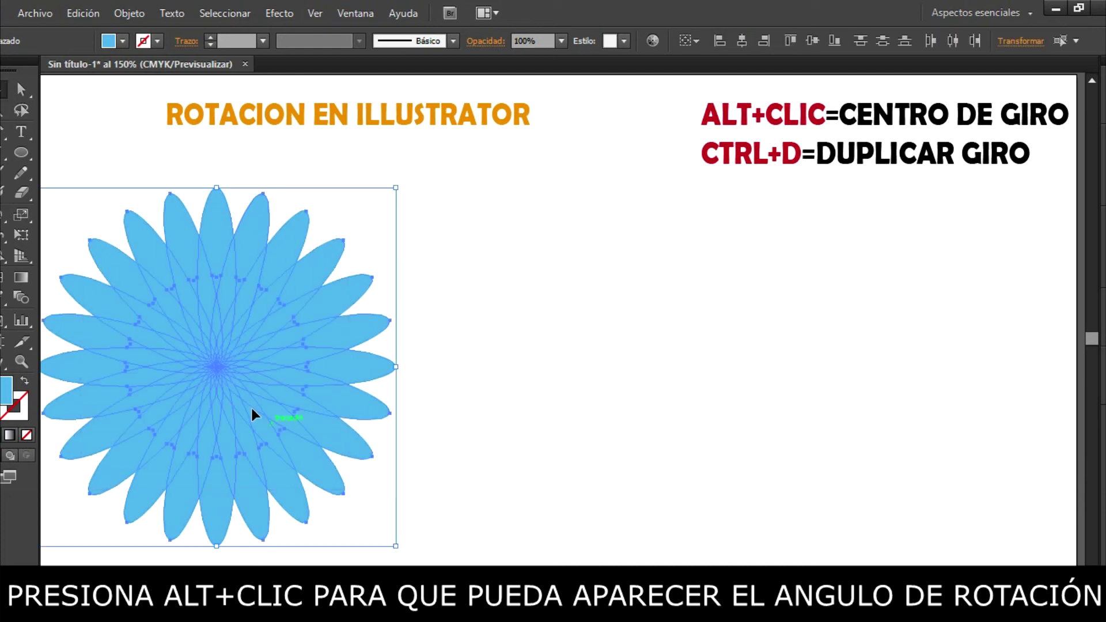
pyautogui.rightClick(234, 381)
pyautogui.click(302, 208)
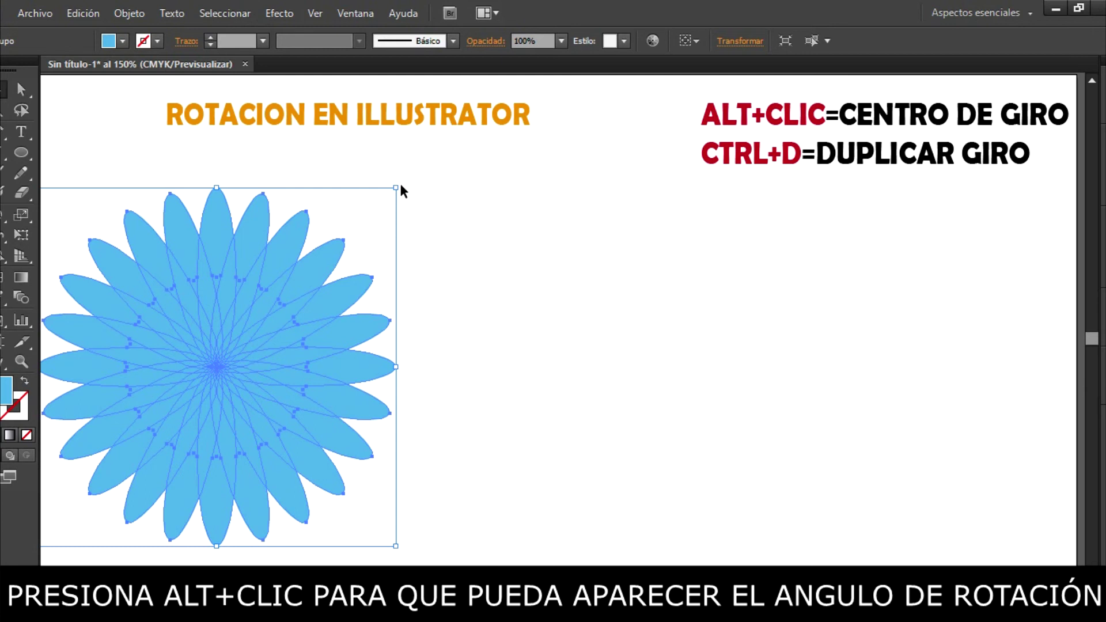
# Step: Scale the blue flower down to about half size, place it below the shortcut notes, and deselect it
pyautogui.moveTo(397, 187); pyautogui.dragTo(222, 344)
pyautogui.moveTo(150, 473); pyautogui.dragTo(940, 348)
pyautogui.click(817, 492)
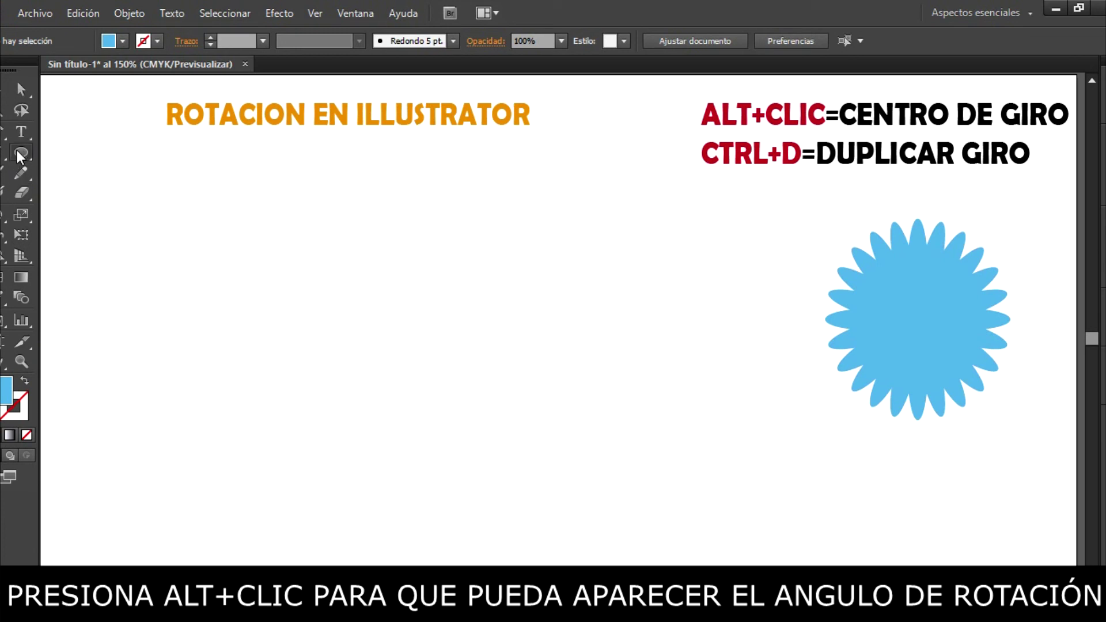
# Step: Draw a wide, flat horizontal ellipse below the orange title and fill it with dark red
pyautogui.moveTo(15, 148); pyautogui.dragTo(366, 250)
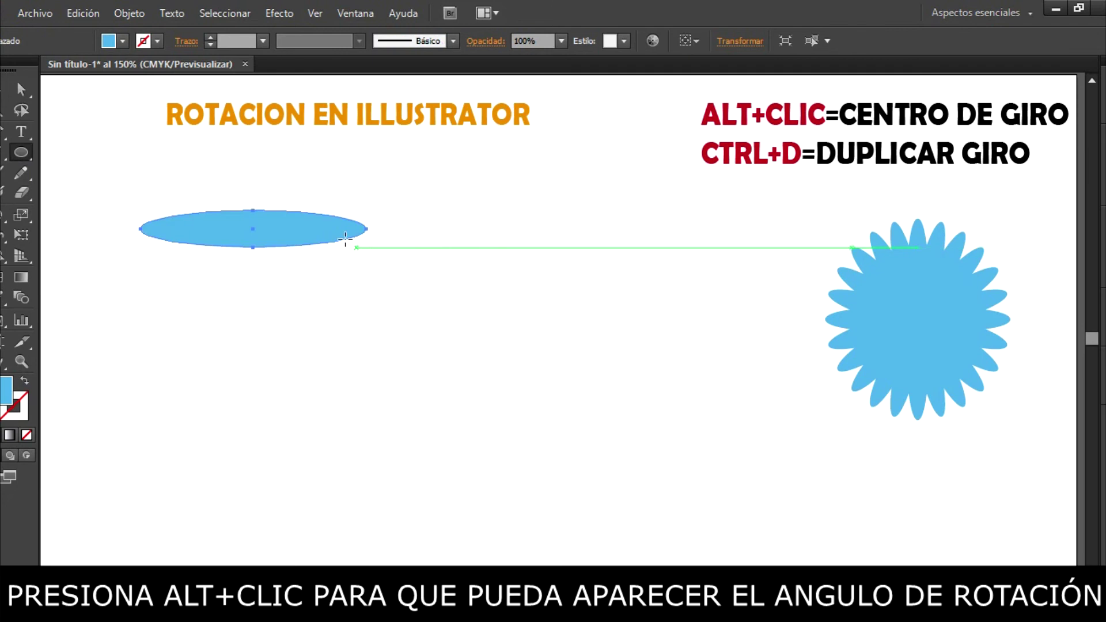
pyautogui.click(126, 39)
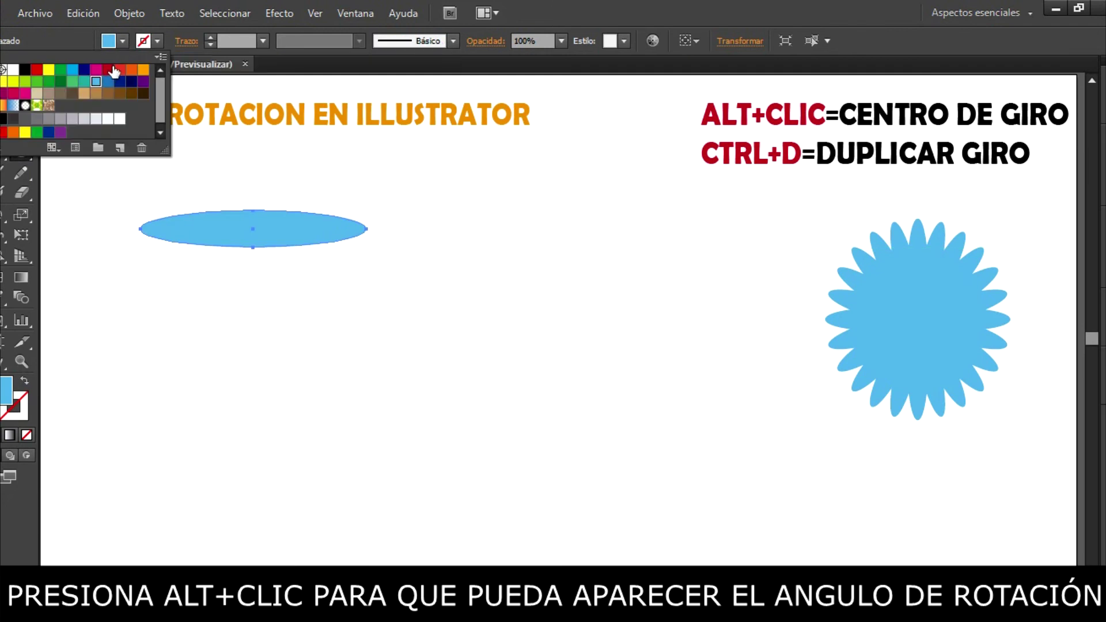
pyautogui.click(109, 69)
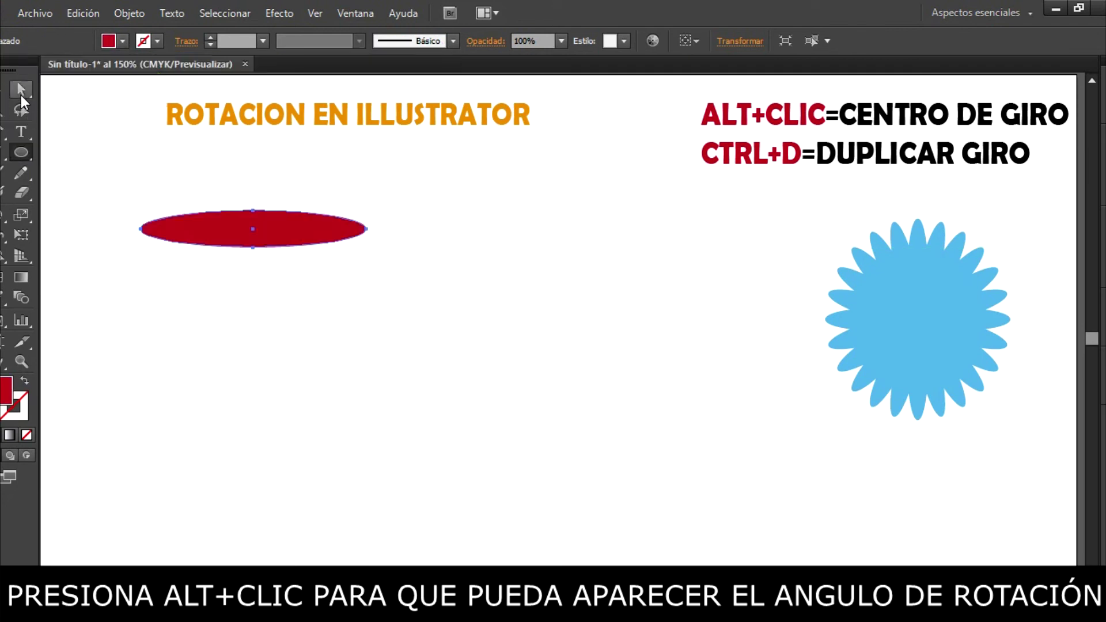
# Step: Reshape the red ellipse's anchor points and handles into a twisted ribbon petal, and shift it toward the middle of the artboard
pyautogui.click(21, 89)
pyautogui.click(253, 211)
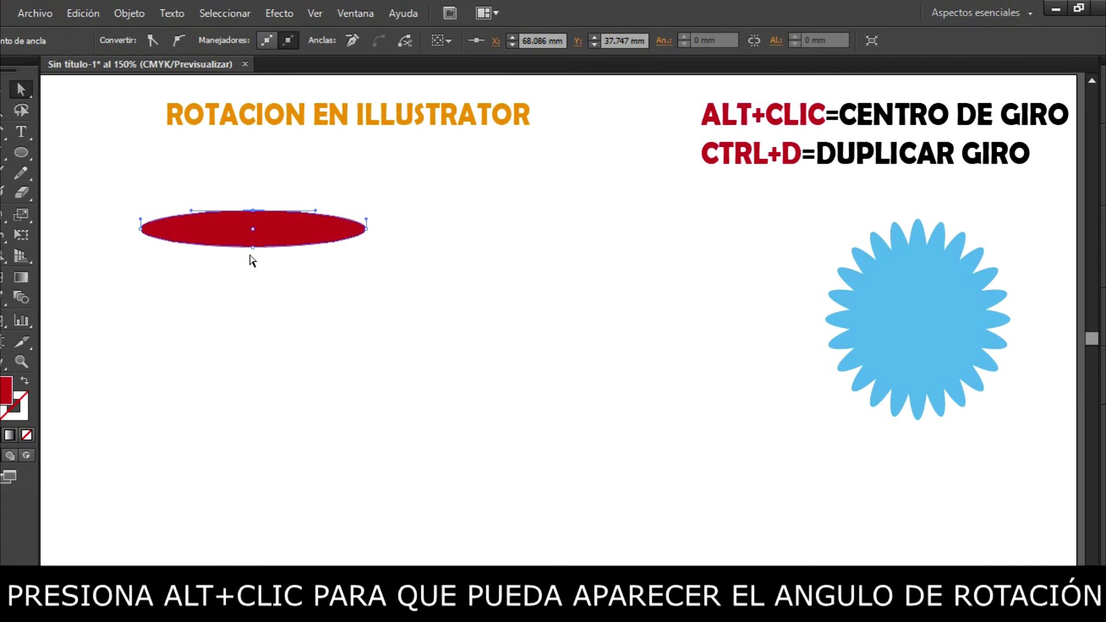
pyautogui.moveTo(252, 247); pyautogui.dragTo(281, 248)
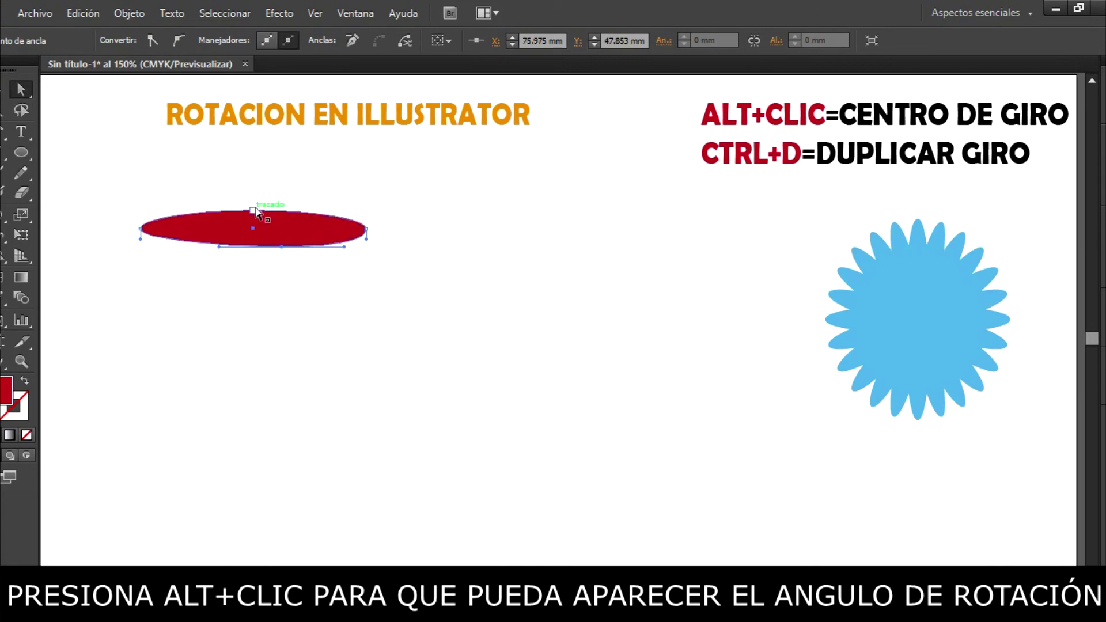
pyautogui.moveTo(251, 211); pyautogui.dragTo(282, 231)
pyautogui.moveTo(366, 239); pyautogui.dragTo(369, 276)
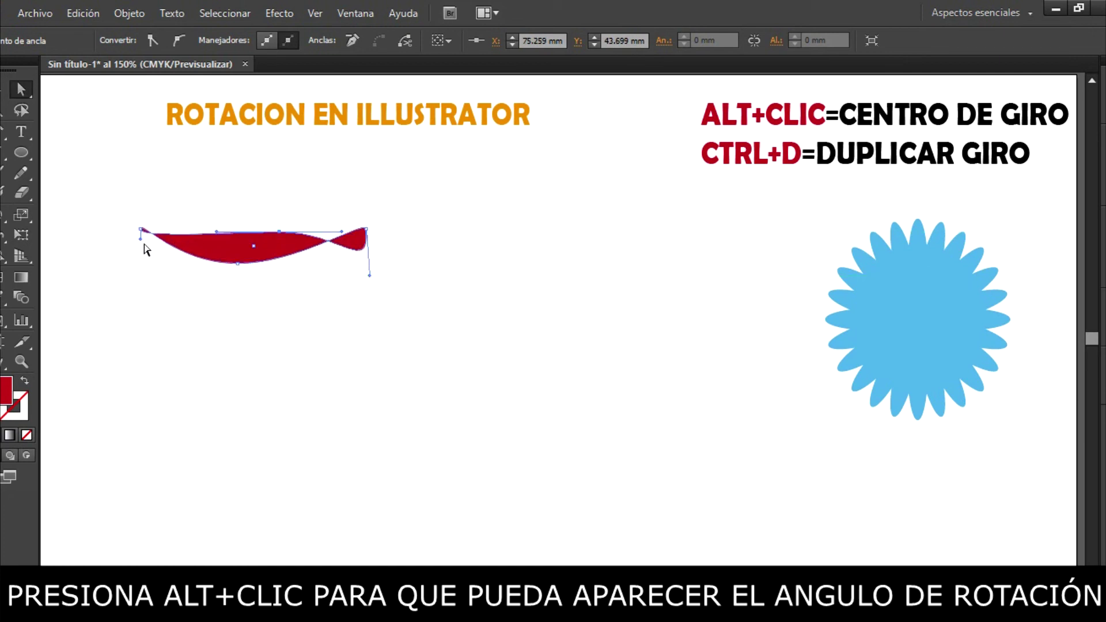
pyautogui.moveTo(141, 238); pyautogui.dragTo(141, 257)
pyautogui.press('v')
pyautogui.moveTo(241, 252); pyautogui.dragTo(315, 270)
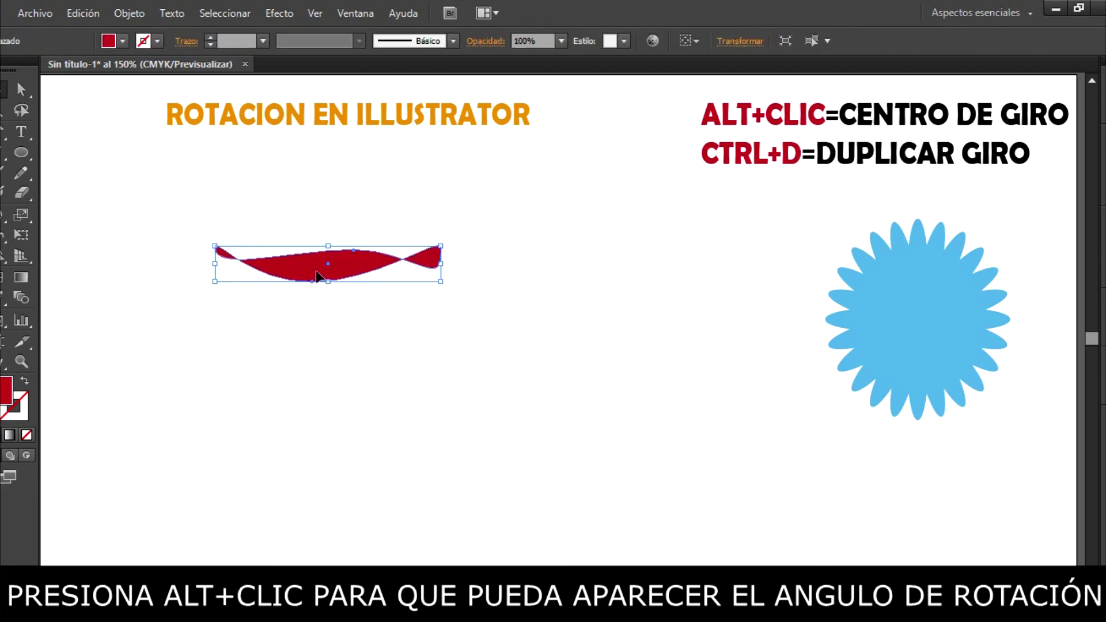
# Step: Create a copy of the red ribbon petal rotated 30° about its left end anchor
pyautogui.click(301, 311)
pyautogui.click(309, 275)
pyautogui.click(2, 215)
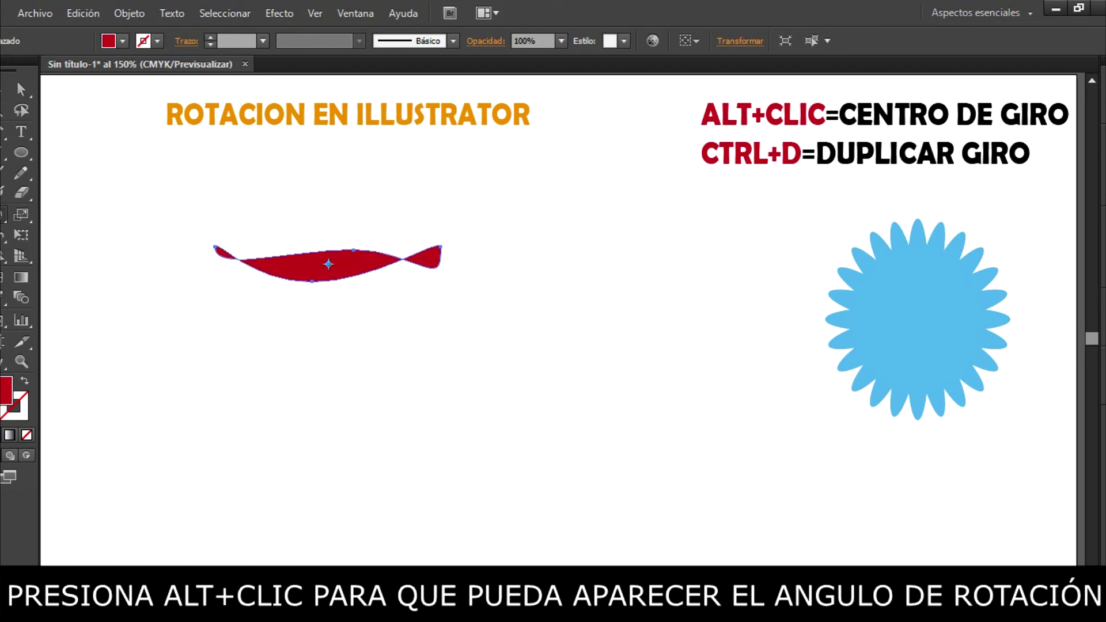
pyautogui.keyDown('alt'); pyautogui.click(214, 246); pyautogui.keyUp('alt')
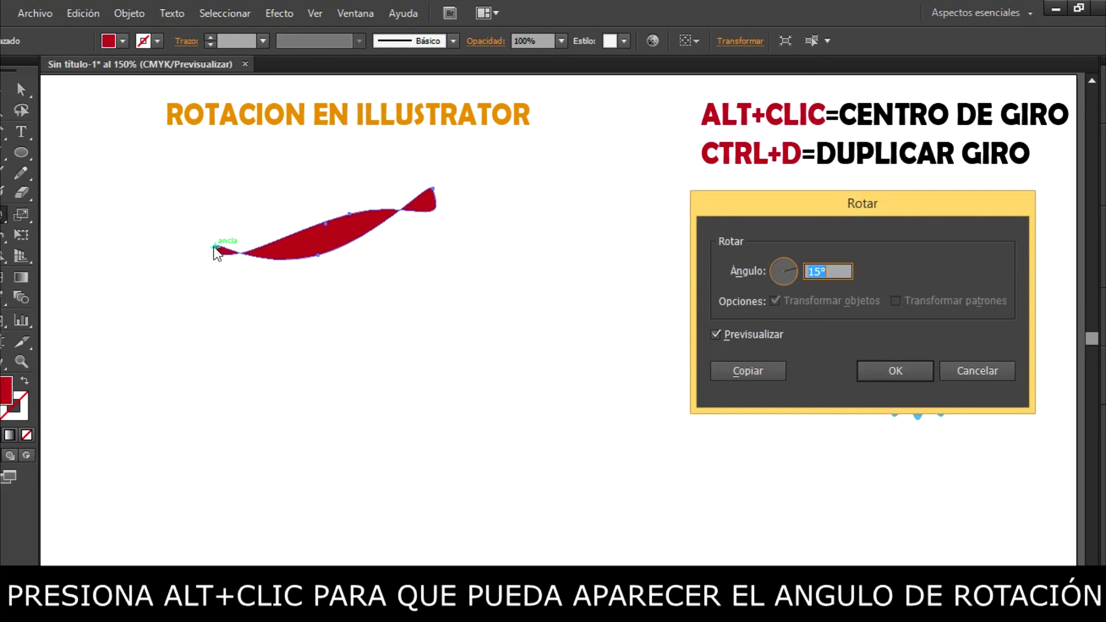
pyautogui.click(835, 269)
pyautogui.moveTo(836, 268); pyautogui.dragTo(798, 269)
pyautogui.write('30')
pyautogui.click(771, 368)
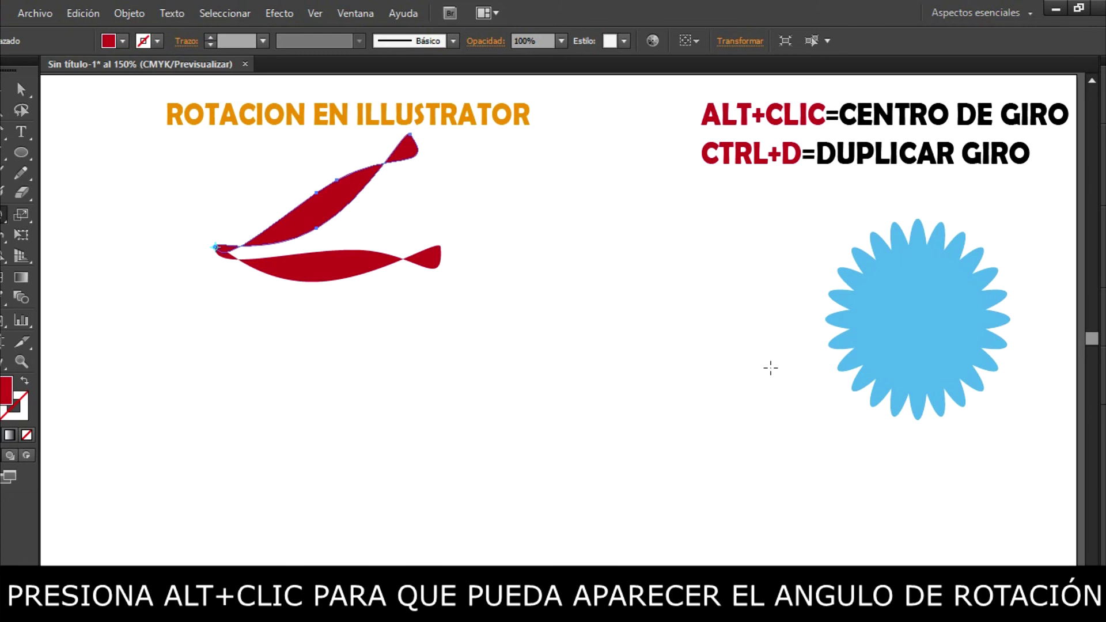
# Step: Repeat the 30° rotated copy until the red ribbon petals complete a full circle
pyautogui.click(142, 17)
pyautogui.moveTo(389, 30)
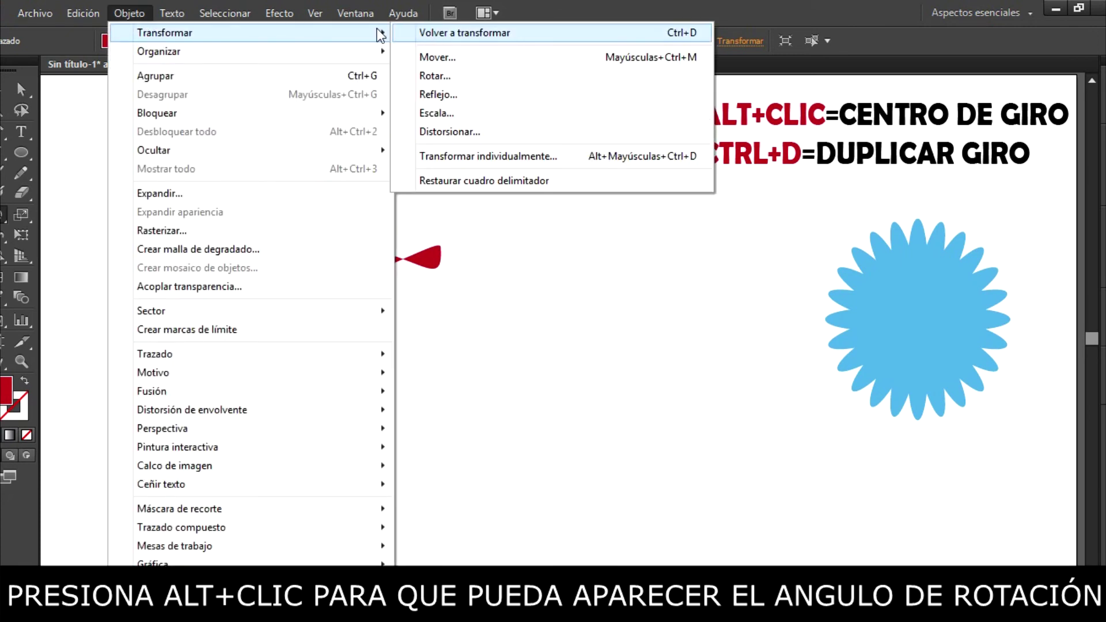
pyautogui.click(469, 37)
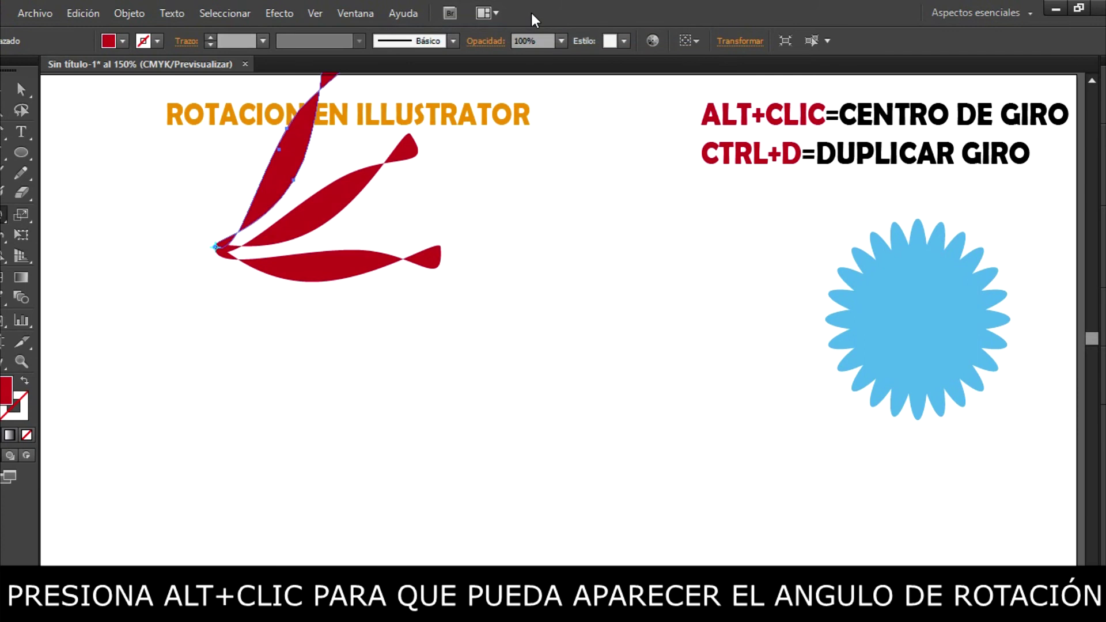
pyautogui.hotkey('ctrl', 'd')
pyautogui.hotkey('ctrl', 'd')
pyautogui.hotkey('ctrl', 'd')
pyautogui.hotkey('ctrl', 'd')
pyautogui.hotkey('ctrl', 'd')
pyautogui.hotkey('ctrl', 'd')
pyautogui.hotkey('ctrl', 'd')
pyautogui.hotkey('ctrl', 'd')
pyautogui.hotkey('ctrl', 'd')
pyautogui.hotkey('ctrl', 'd')
pyautogui.hotkey('ctrl', 'd')
pyautogui.hotkey('ctrl', 'd')
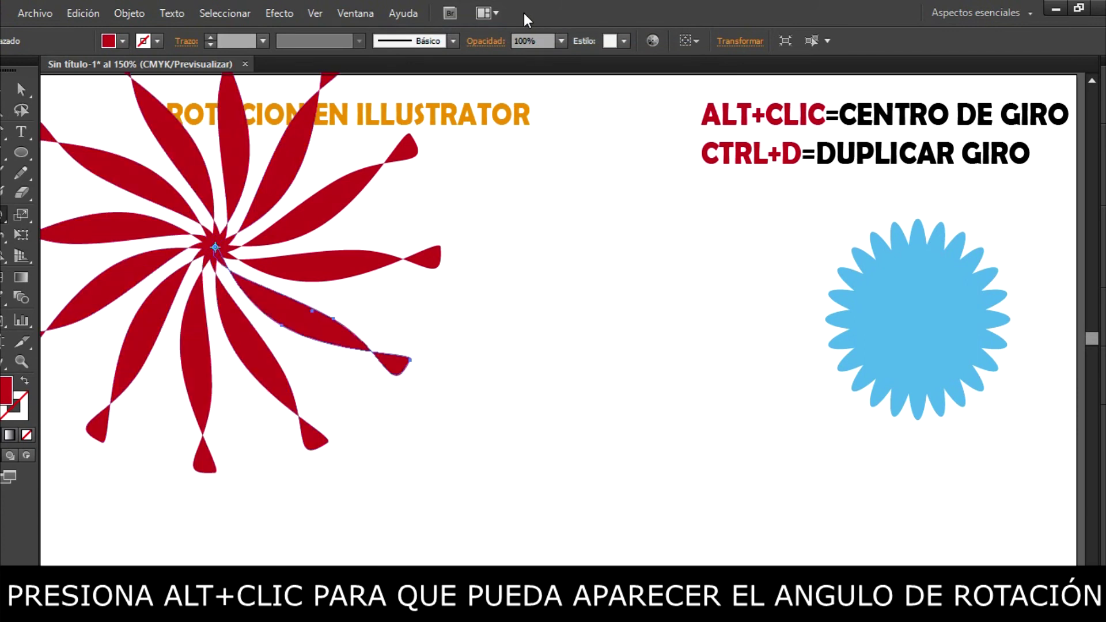
# Step: Select all the red ribbon petals and group them
pyautogui.press('v')
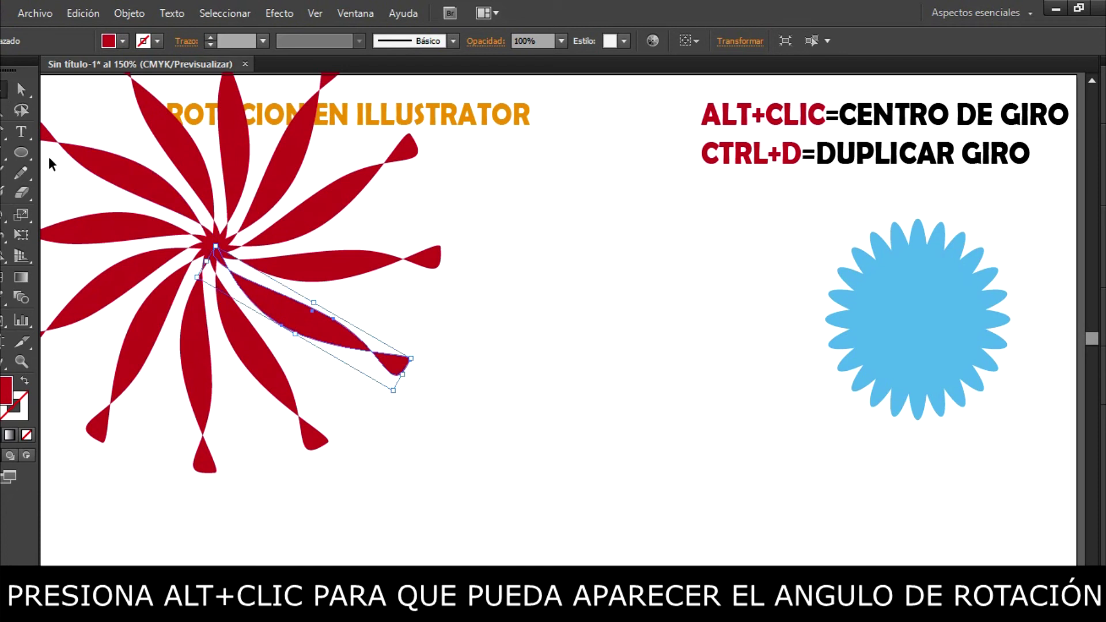
pyautogui.moveTo(105, 131); pyautogui.dragTo(286, 321)
pyautogui.rightClick(210, 237)
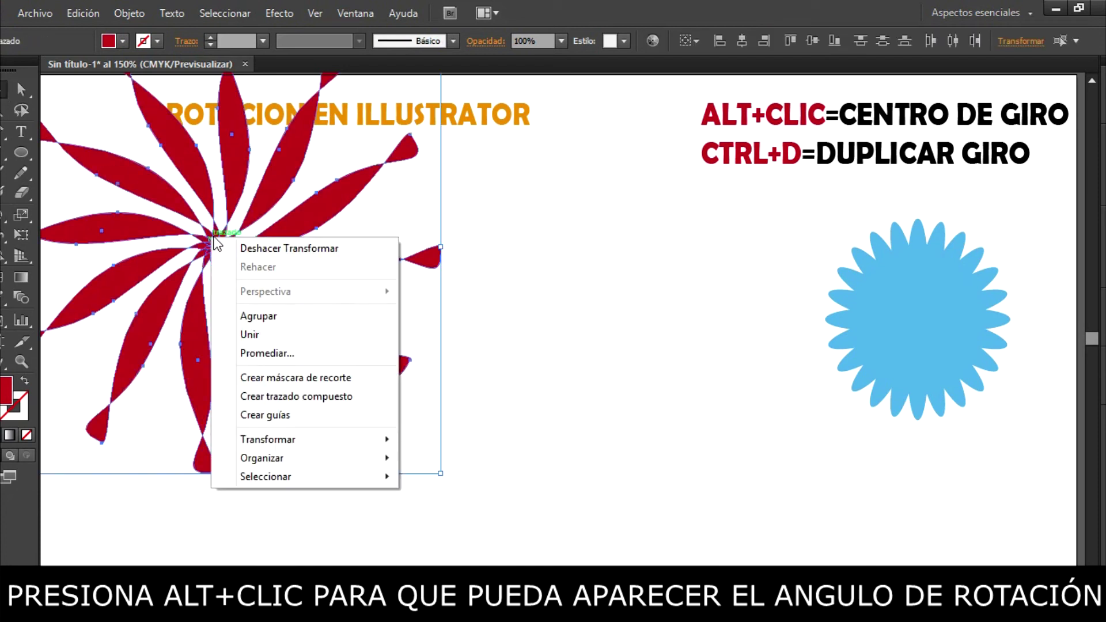
pyautogui.click(259, 316)
# Step: Scale the red flower down to about half size, place it just left of the blue flower, and deselect it
pyautogui.moveTo(441, 475); pyautogui.dragTo(168, 198)
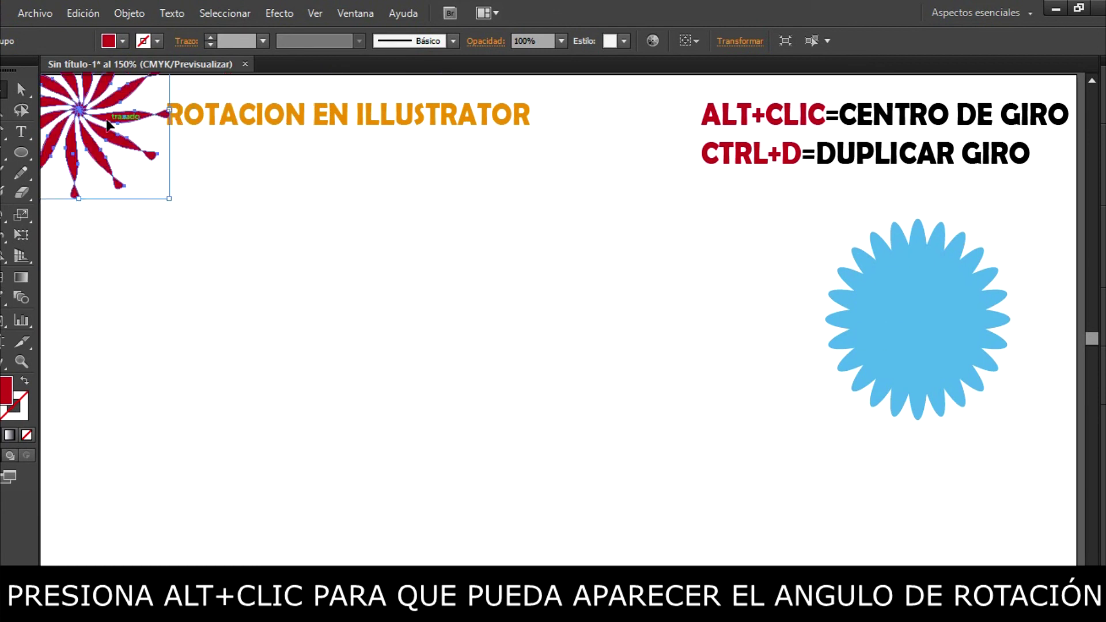
pyautogui.moveTo(96, 115); pyautogui.dragTo(722, 326)
pyautogui.click(493, 337)
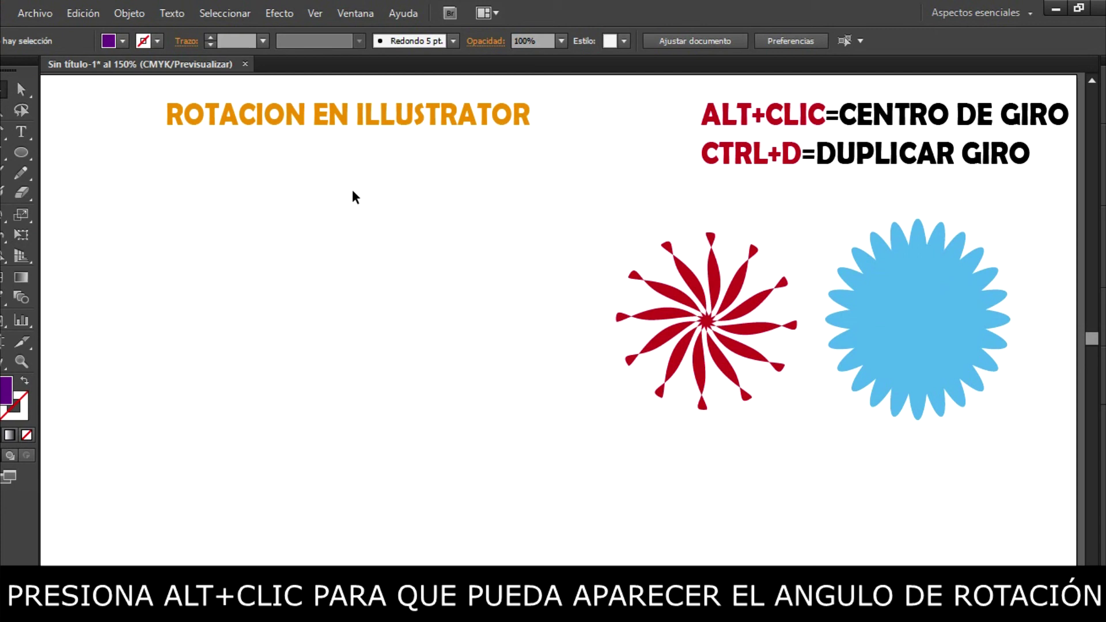
# Step: Show the Pathfinder (Buscatrazos) controls and move them slightly within the empty lower part of the artboard
pyautogui.click(347, 12)
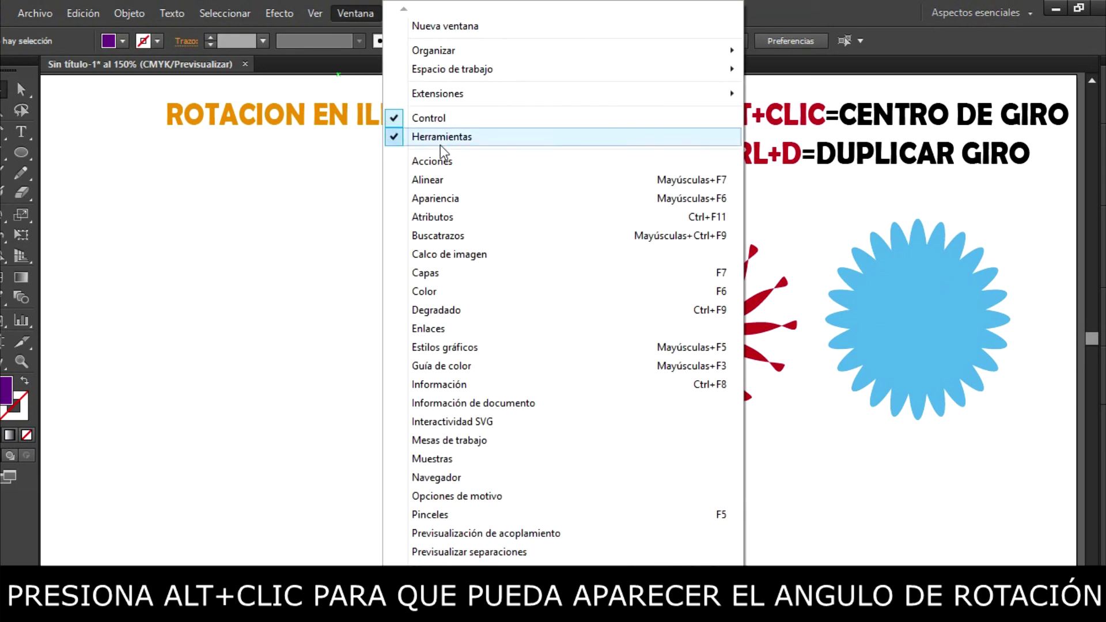
pyautogui.click(438, 236)
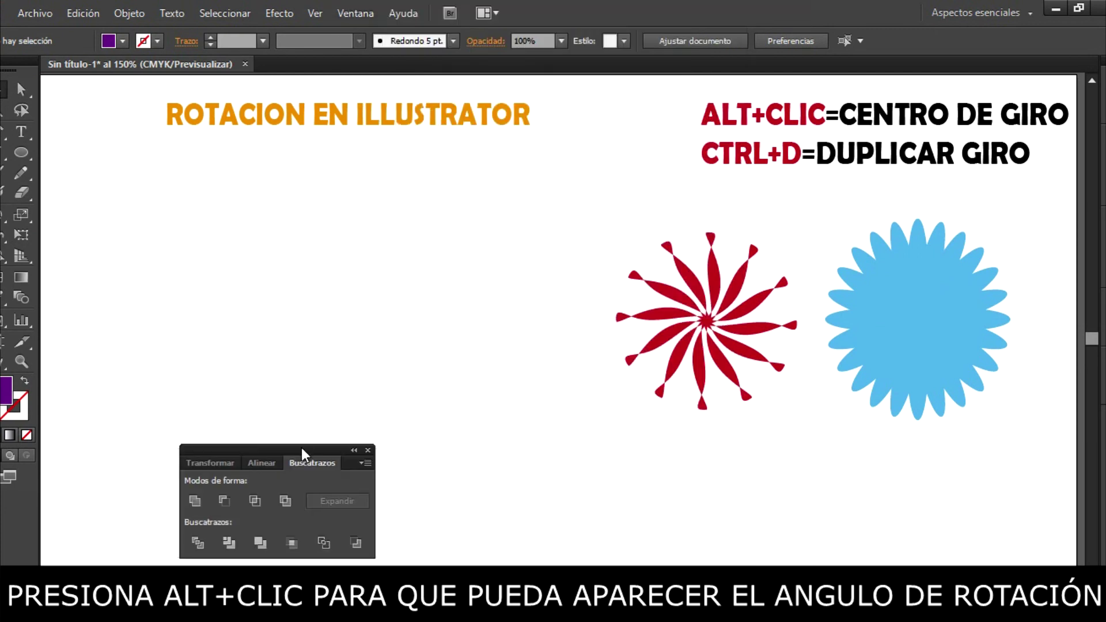
pyautogui.moveTo(302, 448)
pyautogui.mouseDown()
pyautogui.moveTo(320, 424)
pyautogui.moveTo(318, 439)
pyautogui.mouseUp()
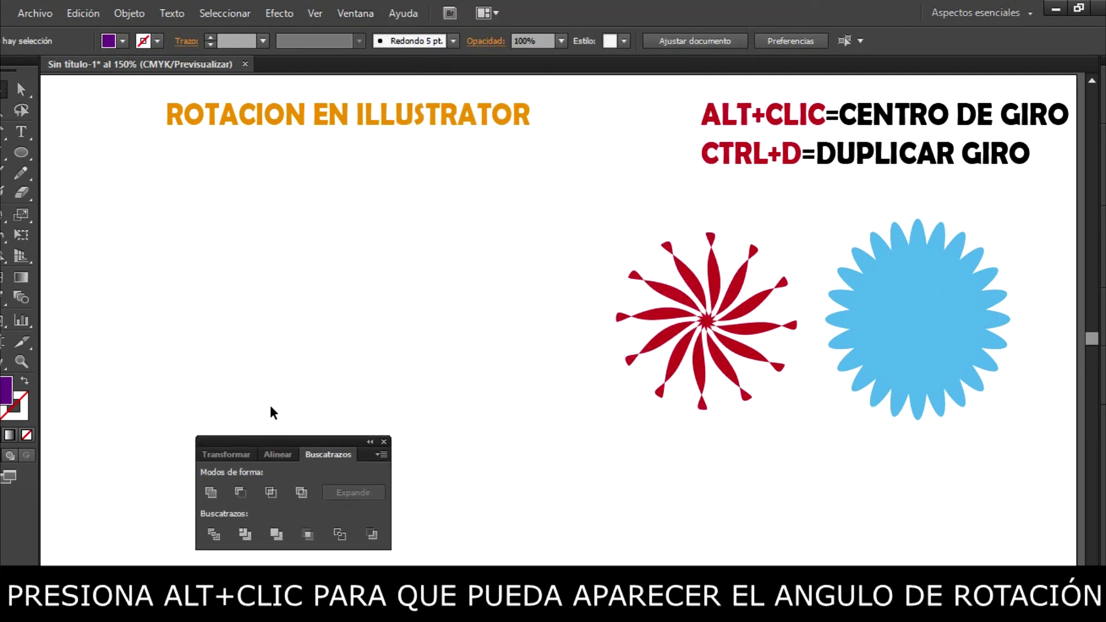
# Step: Draw an upright purple ellipse in the empty area below the orange title
pyautogui.click(23, 152)
pyautogui.moveTo(167, 205); pyautogui.dragTo(270, 345)
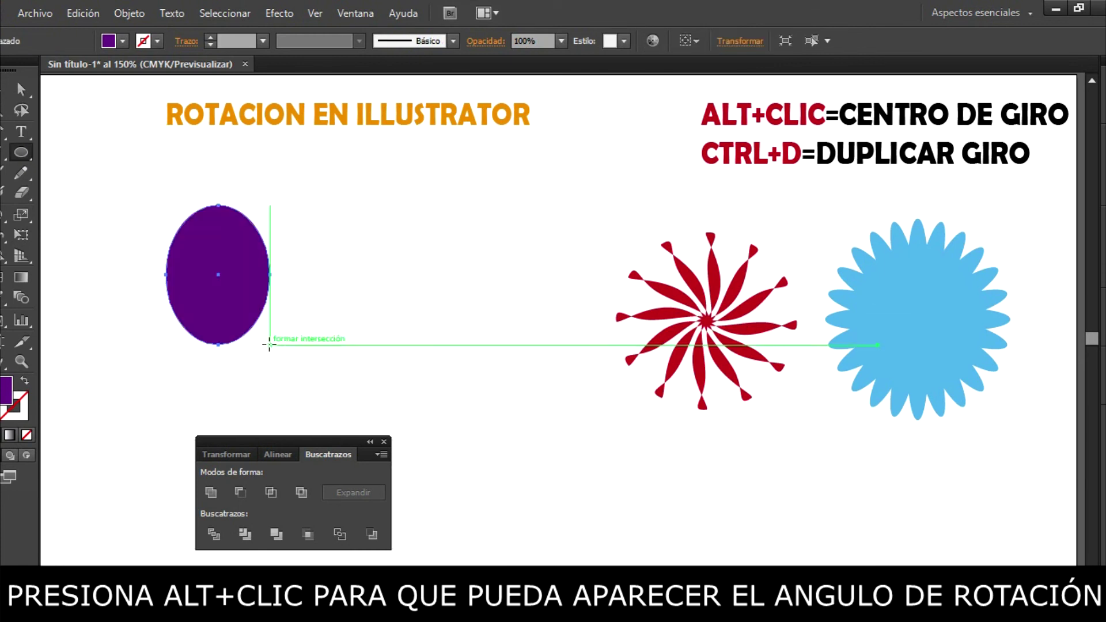
# Step: Copy and paste the purple ellipse, then place the copy so it overlaps the right half of the original
pyautogui.click(21, 89)
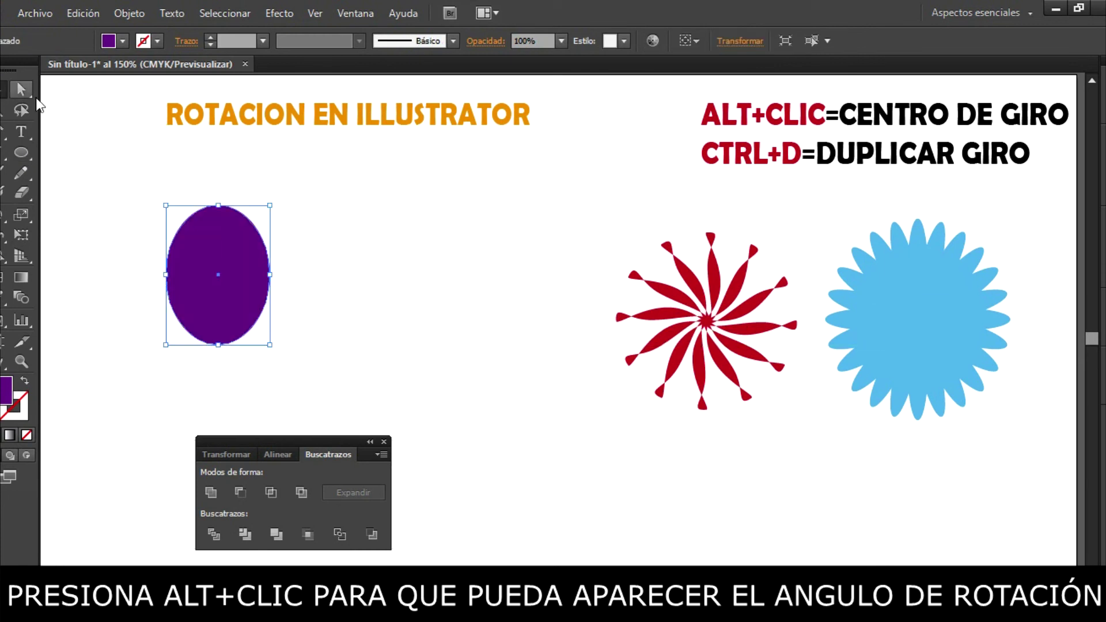
pyautogui.click(83, 12)
pyautogui.click(131, 96)
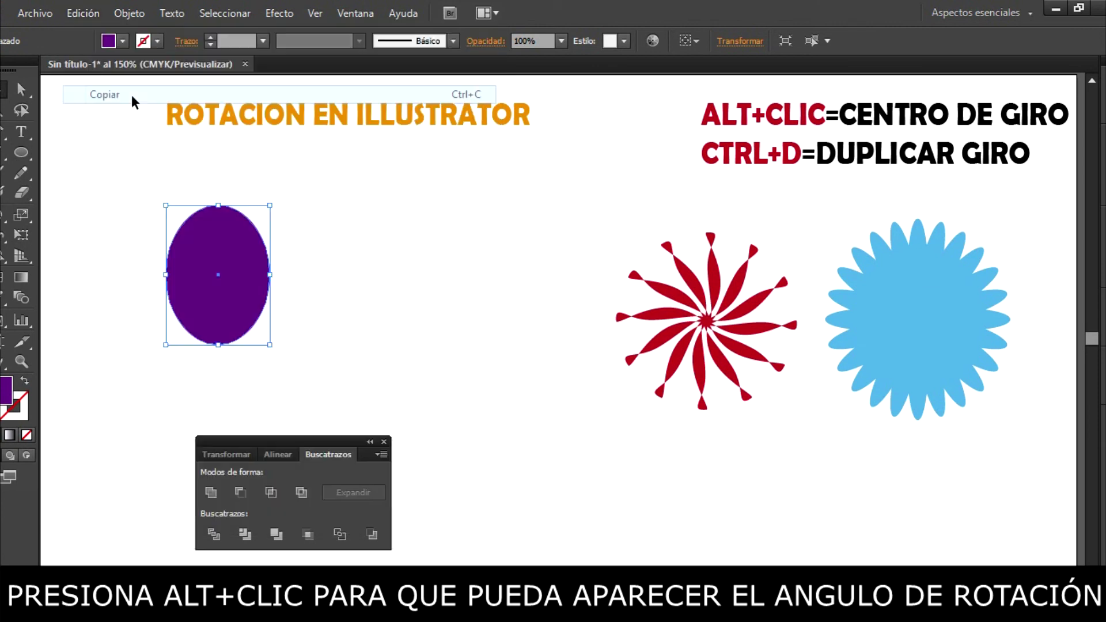
pyautogui.moveTo(212, 253); pyautogui.dragTo(246, 261)
pyautogui.click(92, 13)
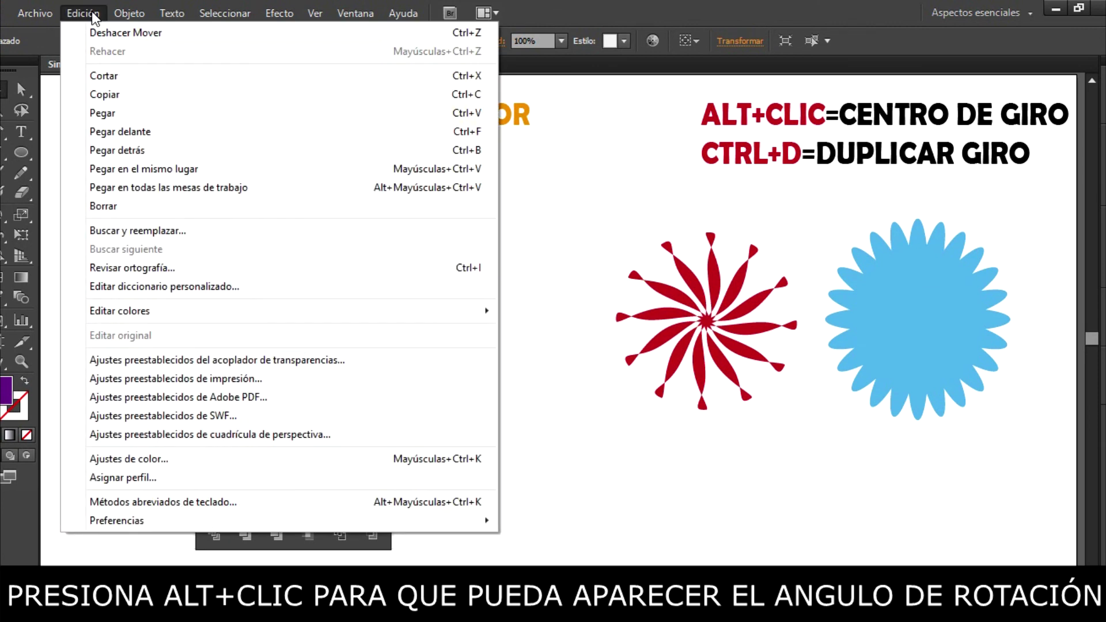
pyautogui.click(101, 111)
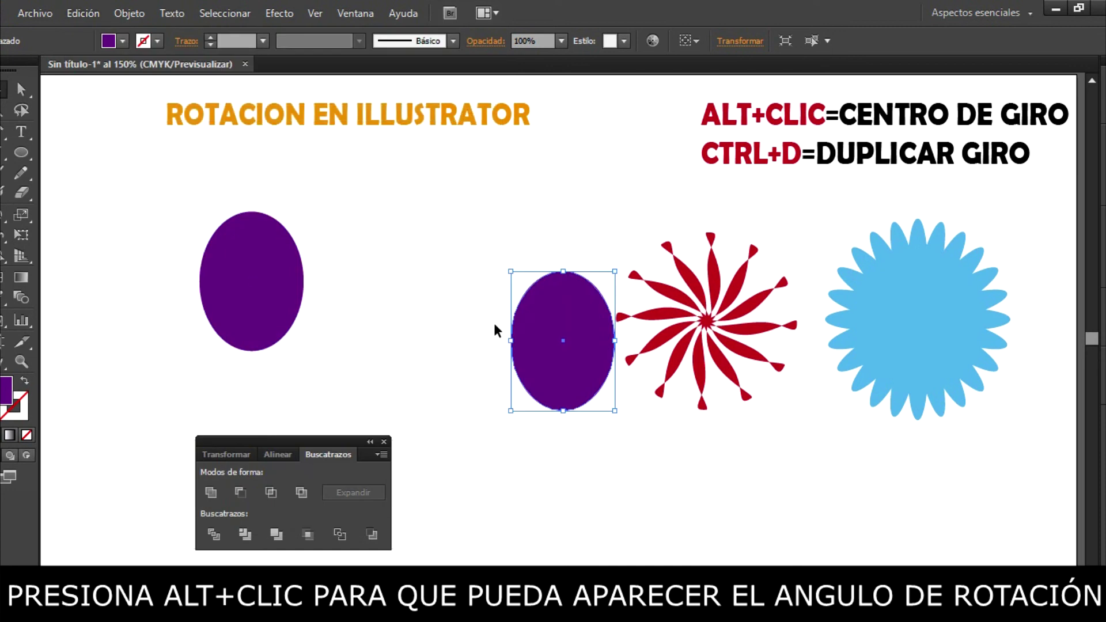
pyautogui.moveTo(544, 342); pyautogui.dragTo(286, 282)
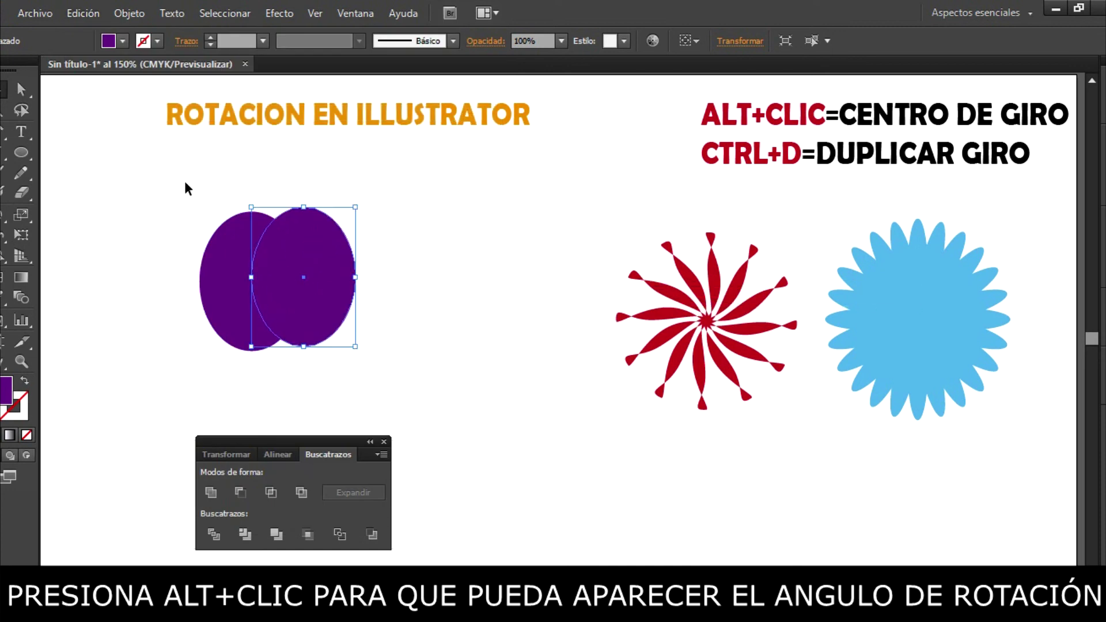
# Step: Select both purple ellipses and align their top edges
pyautogui.moveTo(185, 186); pyautogui.dragTo(307, 312)
pyautogui.click(278, 455)
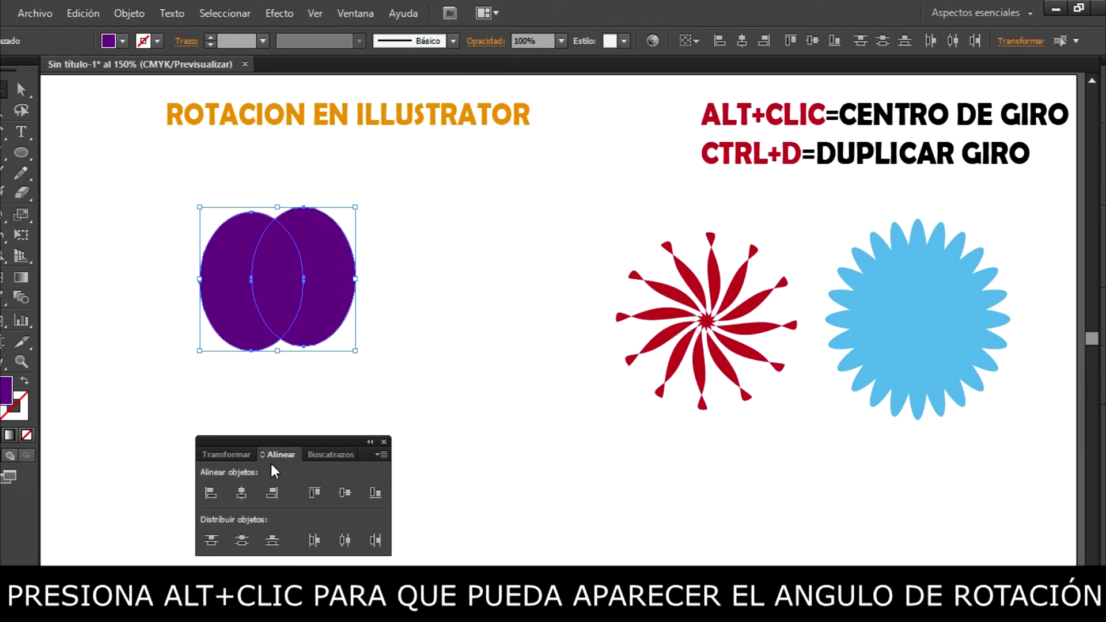
pyautogui.click(312, 489)
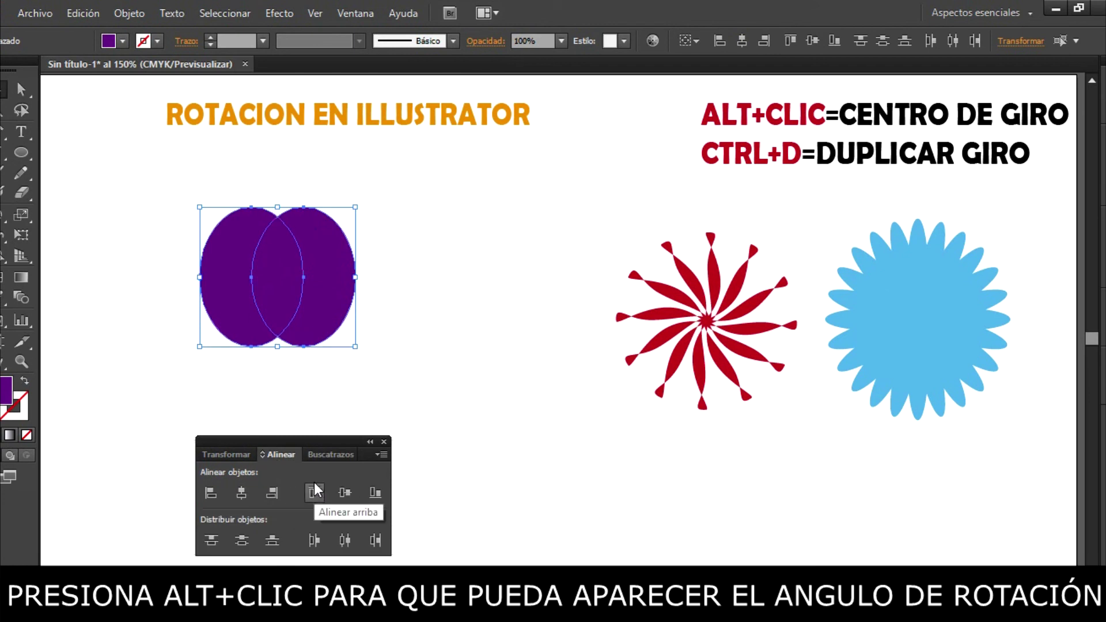
# Step: Intersect the two ellipses into a pointed petal and move it up and left, below the start of the orange title
pyautogui.click(327, 455)
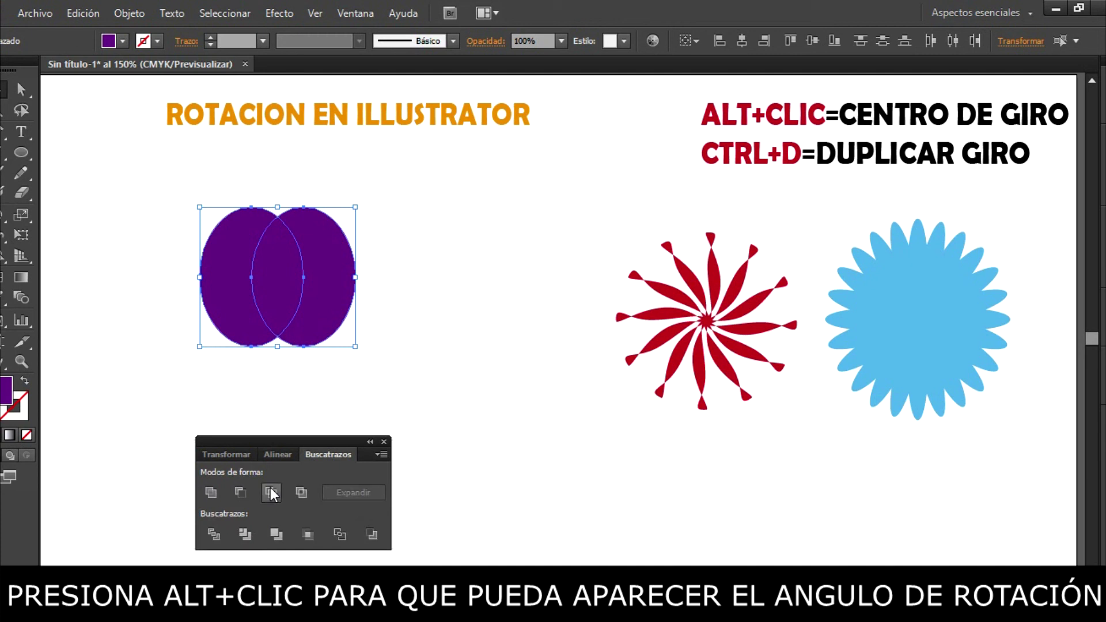
pyautogui.click(270, 491)
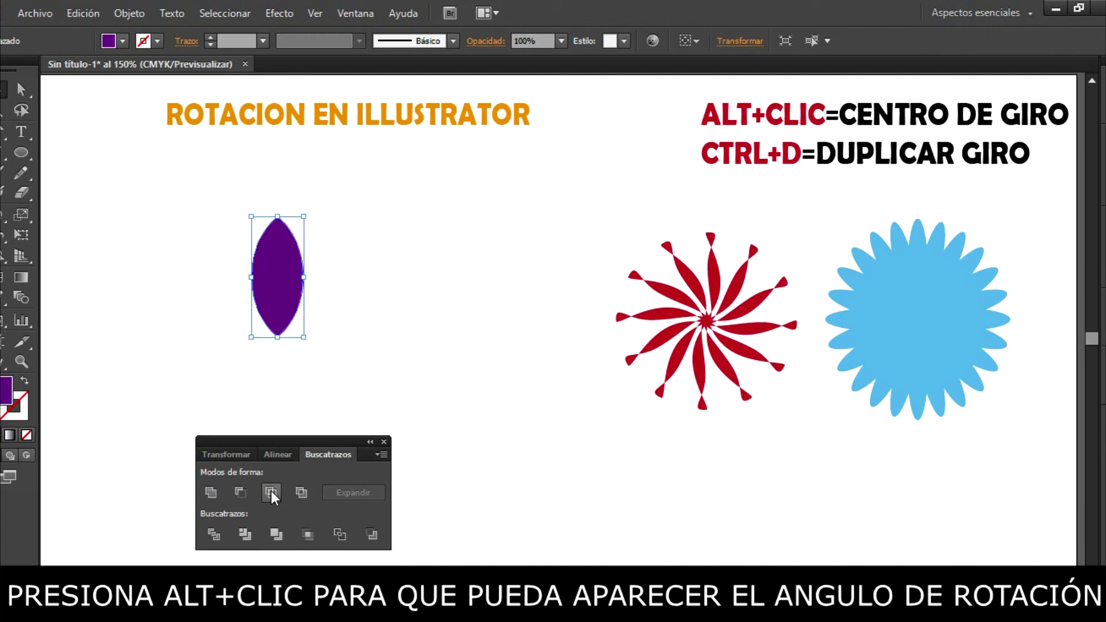
pyautogui.click(254, 372)
pyautogui.click(272, 299)
pyautogui.moveTo(275, 306); pyautogui.dragTo(161, 276)
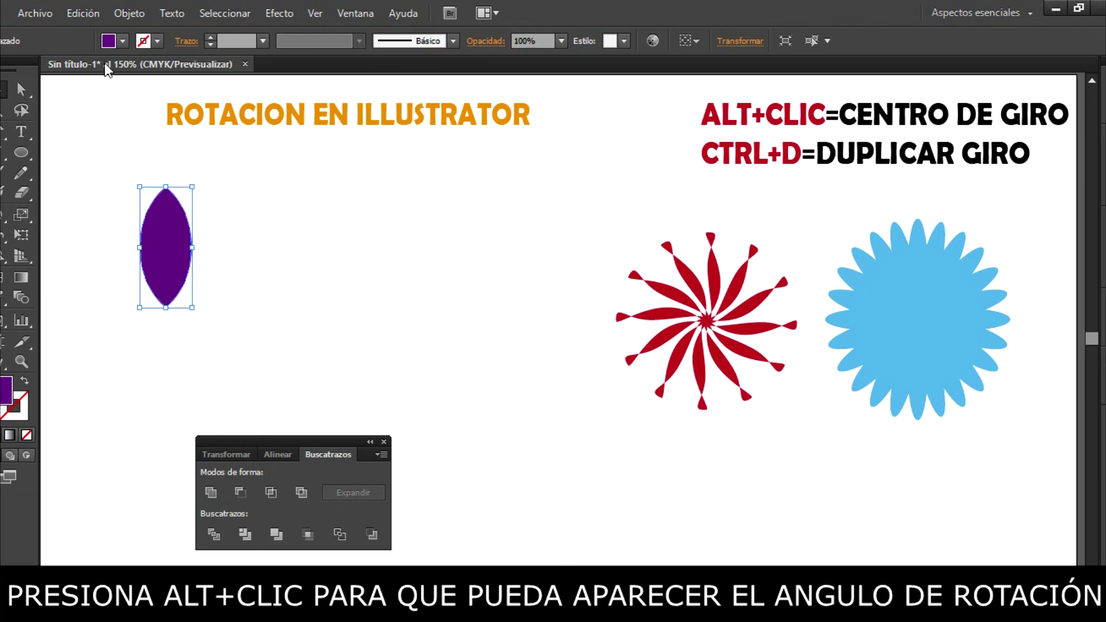
# Step: Copy and paste the purple petal, then reselect the original petal
pyautogui.click(85, 11)
pyautogui.click(114, 95)
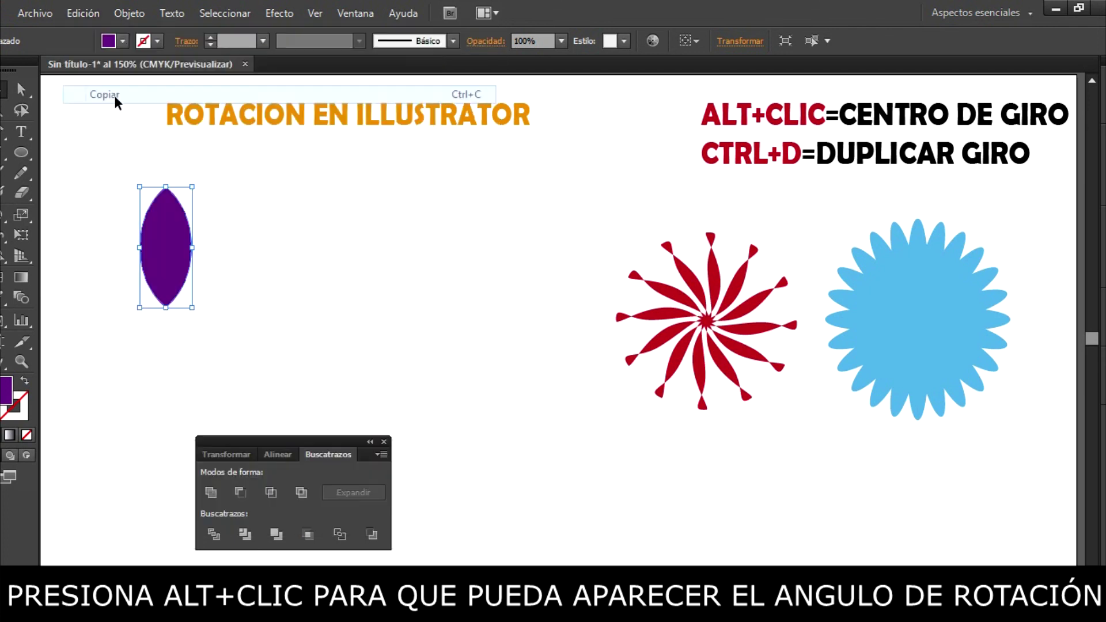
pyautogui.click(85, 12)
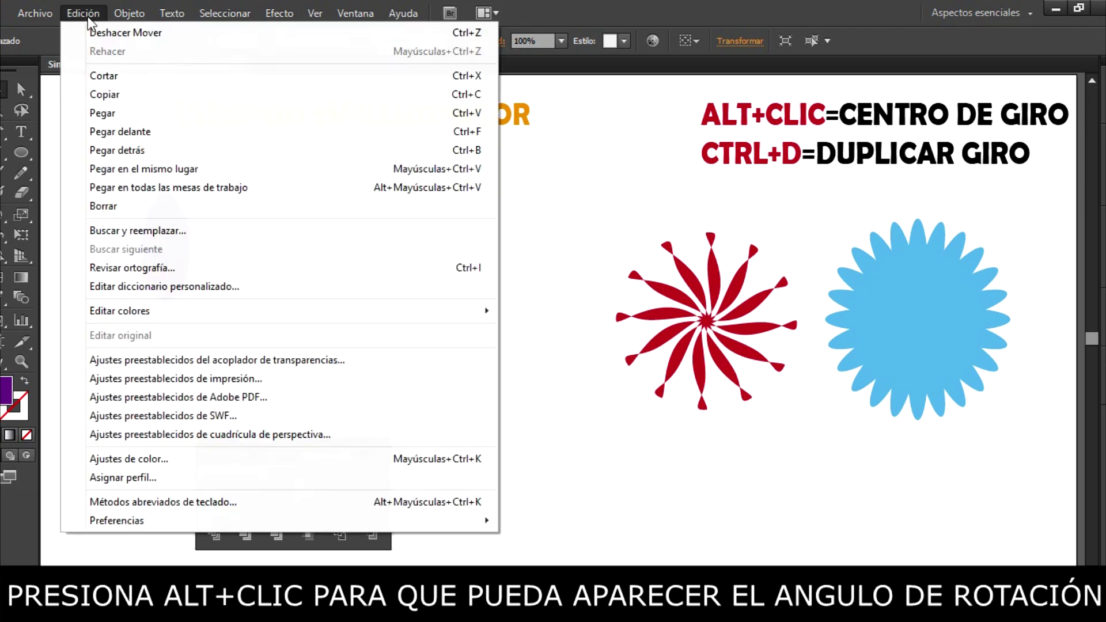
pyautogui.click(135, 112)
pyautogui.click(185, 249)
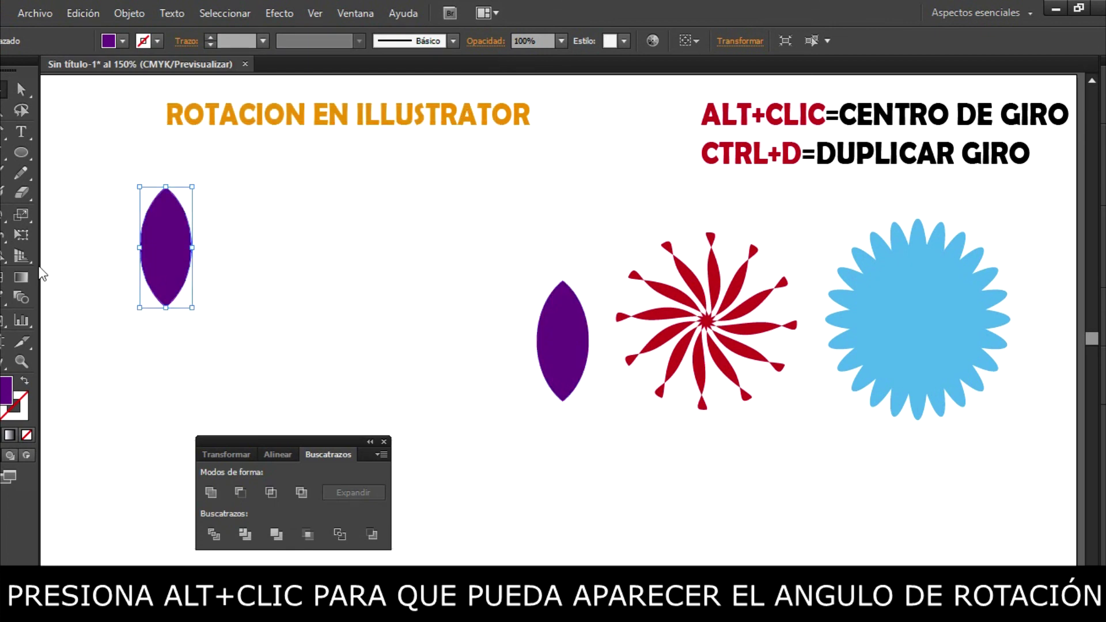
# Step: Delete the original purple petal, keeping the pasted copy beside the red flower
pyautogui.press('r')
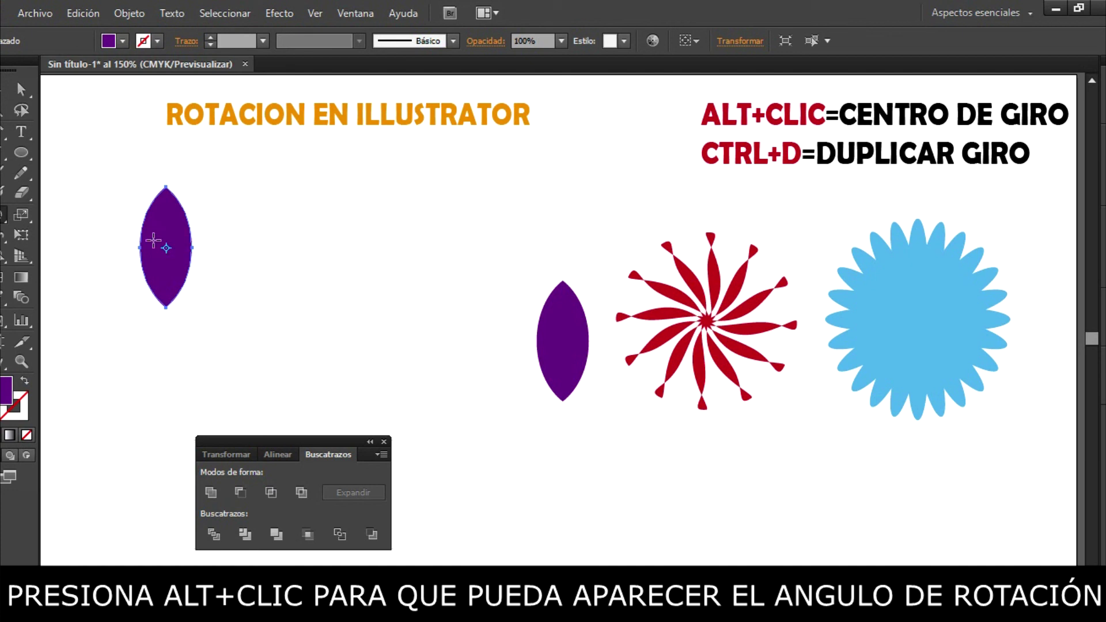
pyautogui.click(3, 91)
pyautogui.click(131, 215)
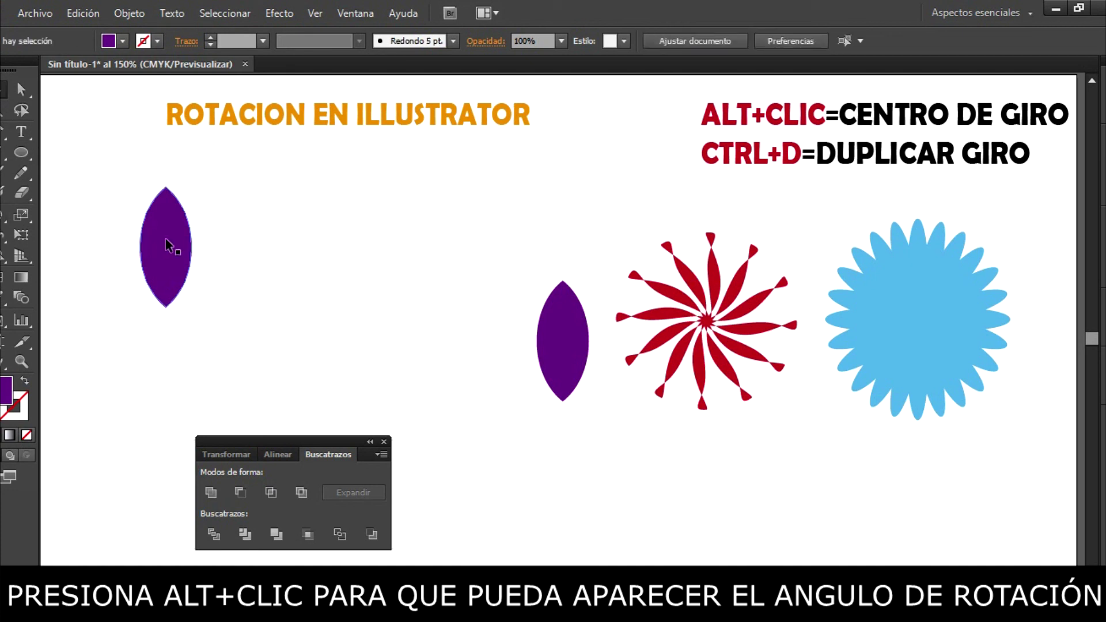
pyautogui.click(167, 240)
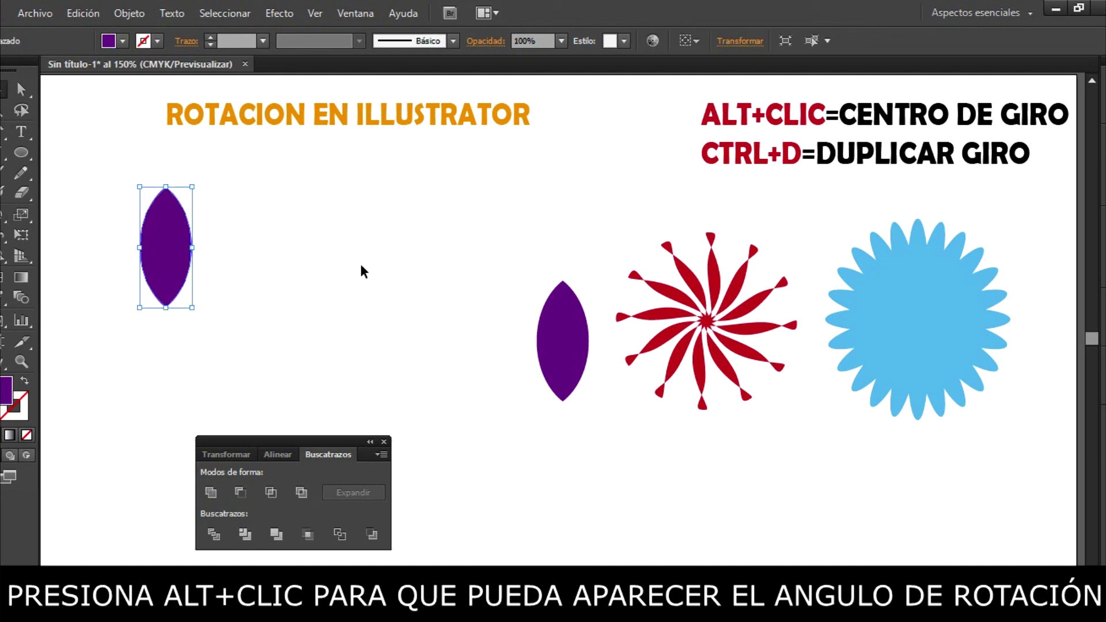
pyautogui.press('Delete')
# Step: Move the remaining petal below the start of the orange title and place a duplicate of it farther right
pyautogui.moveTo(558, 320); pyautogui.dragTo(190, 254)
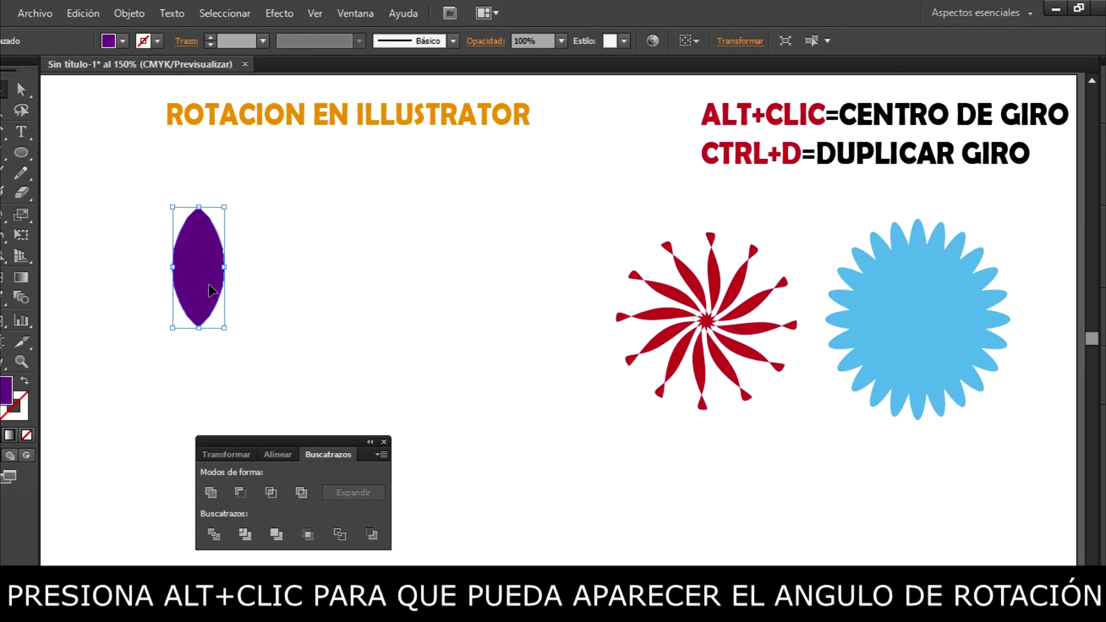
pyautogui.moveTo(211, 290); pyautogui.dragTo(412, 304)
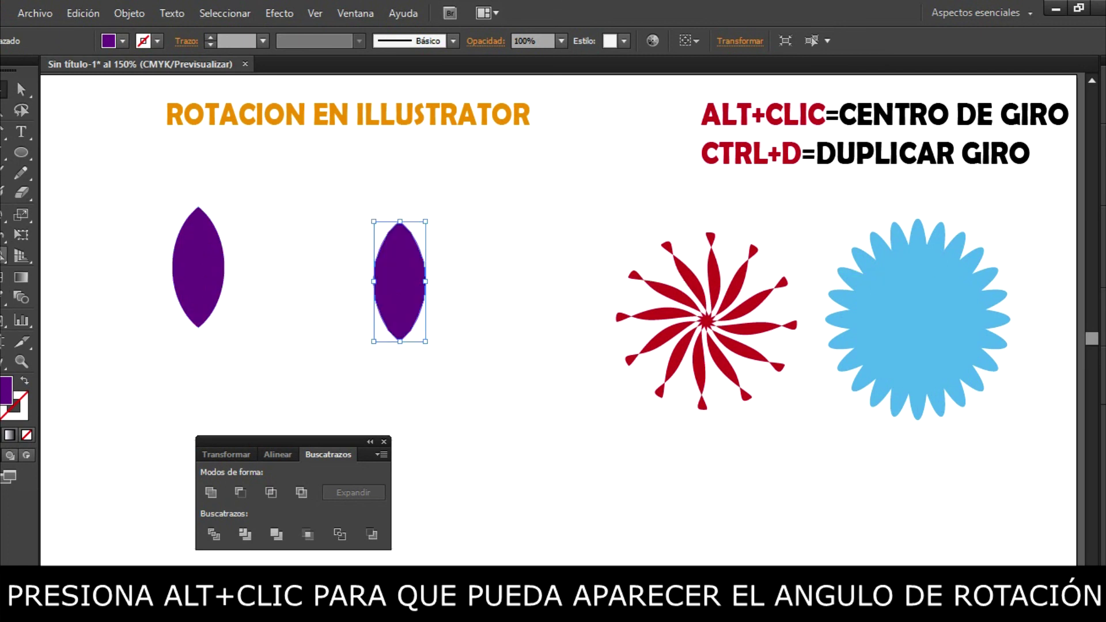
# Step: Create a copy of the left purple petal rotated 30° around its own centre
pyautogui.press('r')
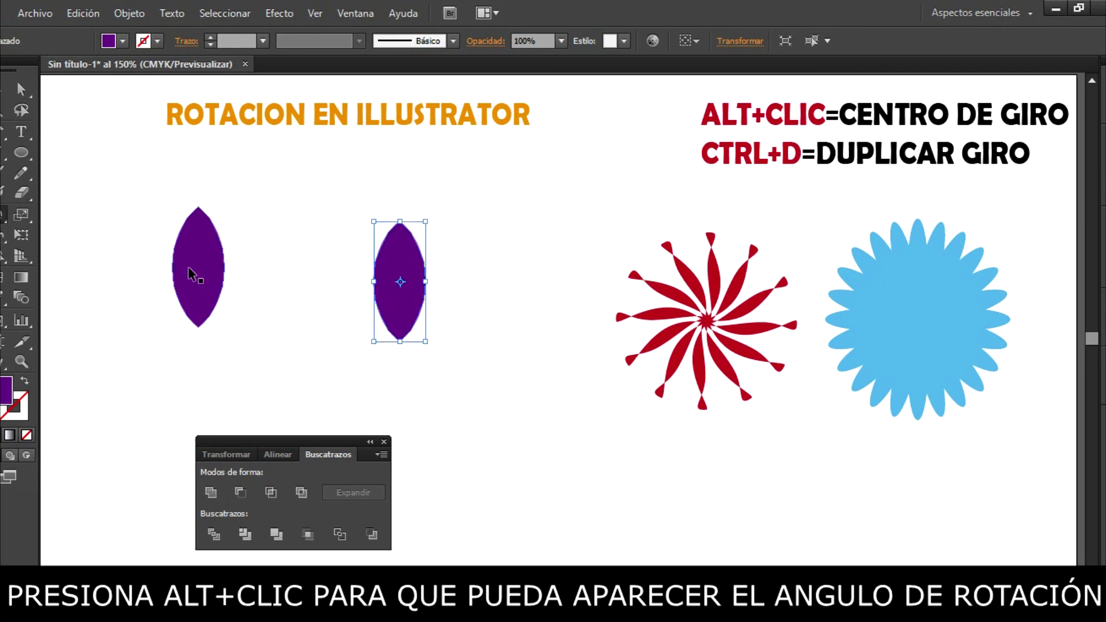
pyautogui.click(3, 90)
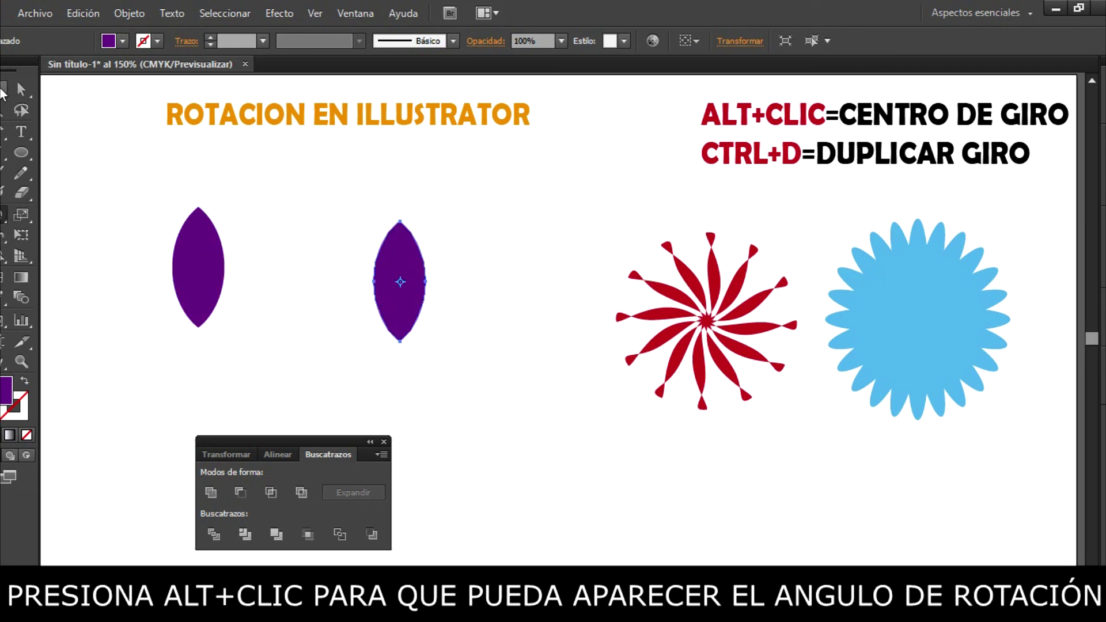
pyautogui.click(179, 257)
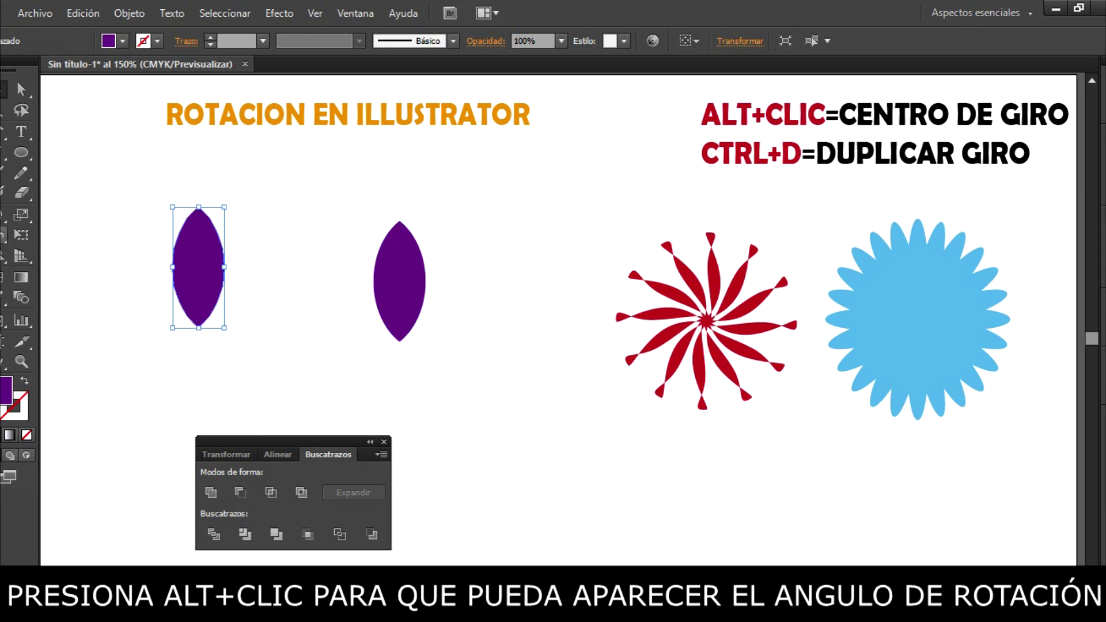
pyautogui.click(3, 215)
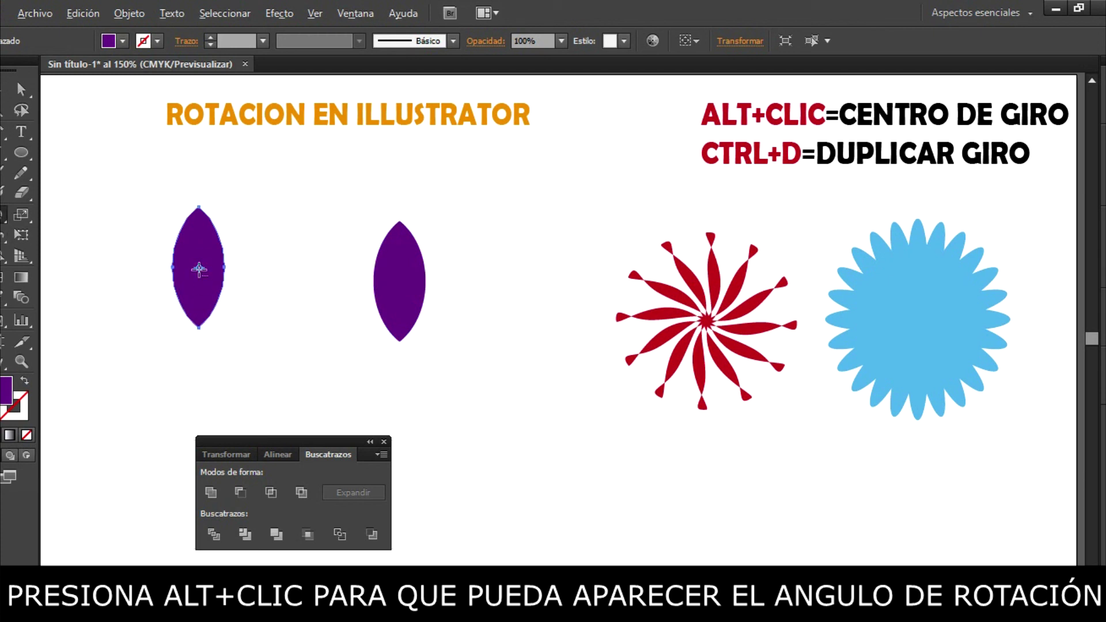
pyautogui.keyDown('alt'); pyautogui.click(198, 267); pyautogui.keyUp('alt')
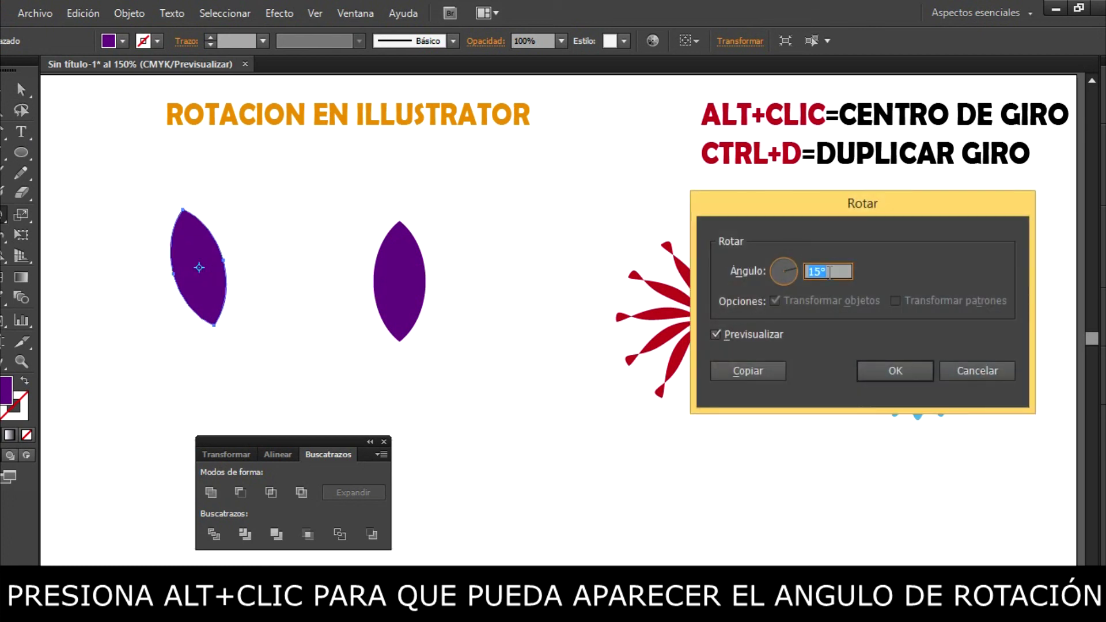
pyautogui.write('30')
pyautogui.click(748, 375)
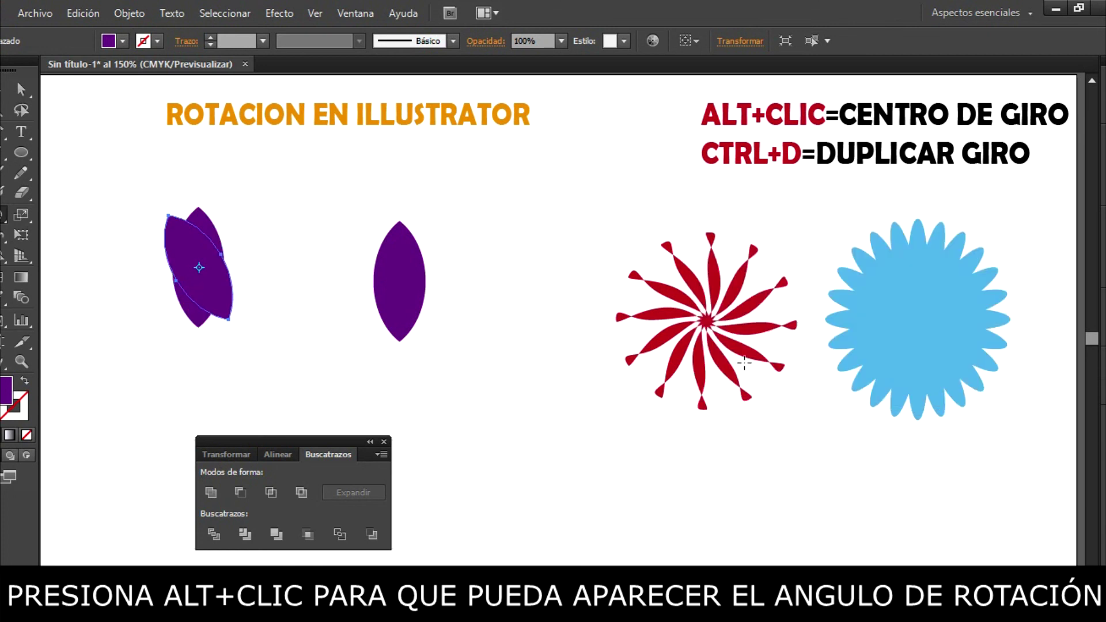
# Step: Repeat the rotated copy of the purple petal four times to complete a 12-pointed flower
pyautogui.click(131, 13)
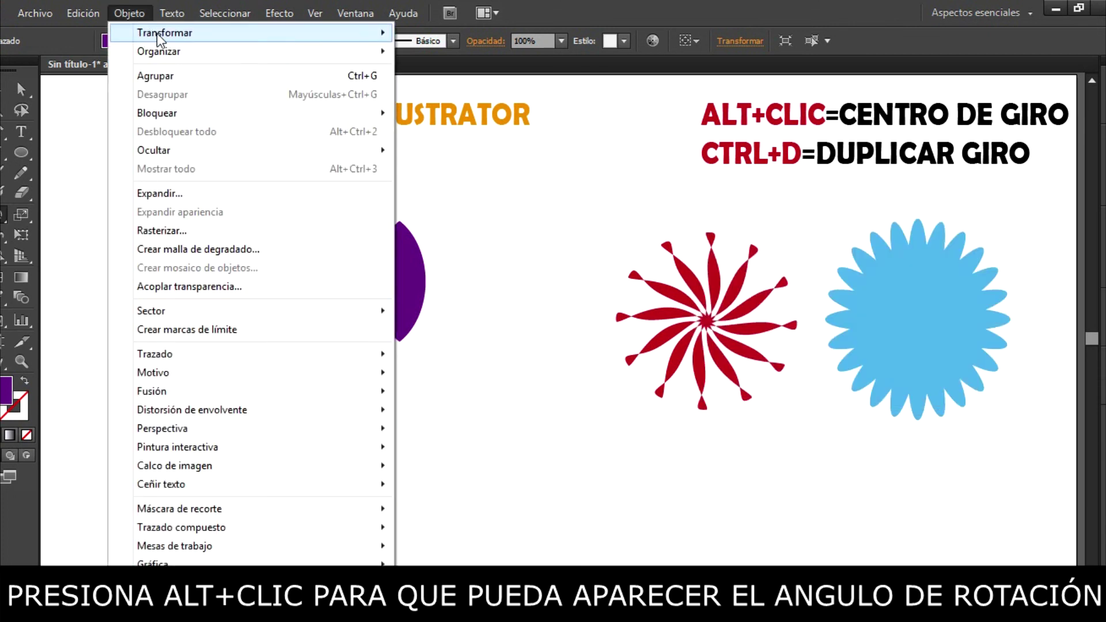
pyautogui.moveTo(349, 34)
pyautogui.click(411, 34)
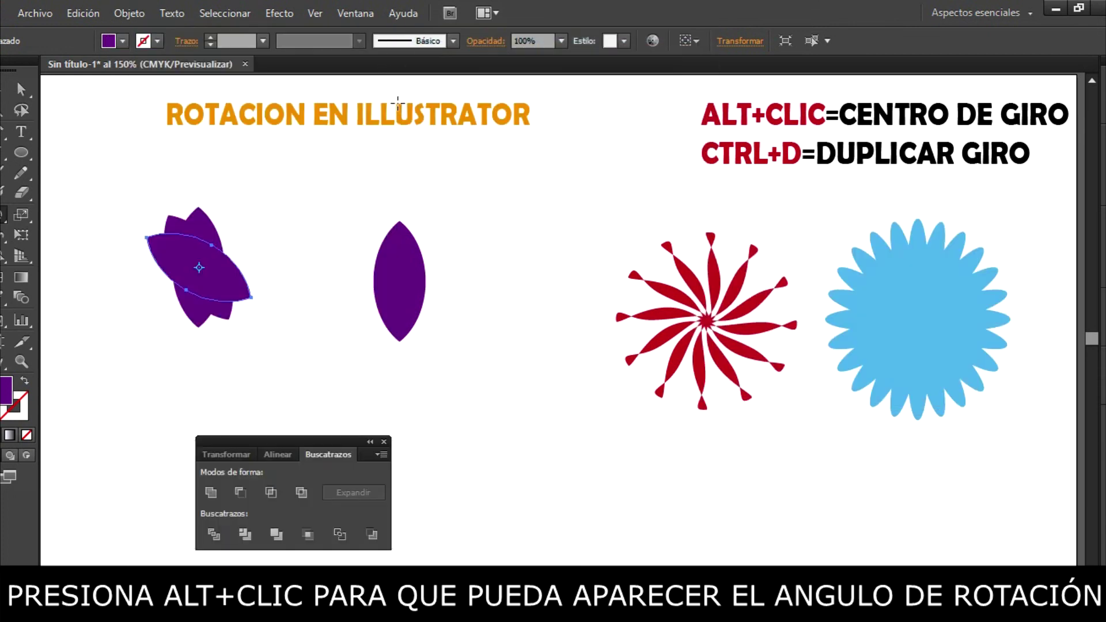
pyautogui.hotkey('ctrl', 'd')
pyautogui.hotkey('ctrl', 'd')
pyautogui.hotkey('ctrl', 'd')
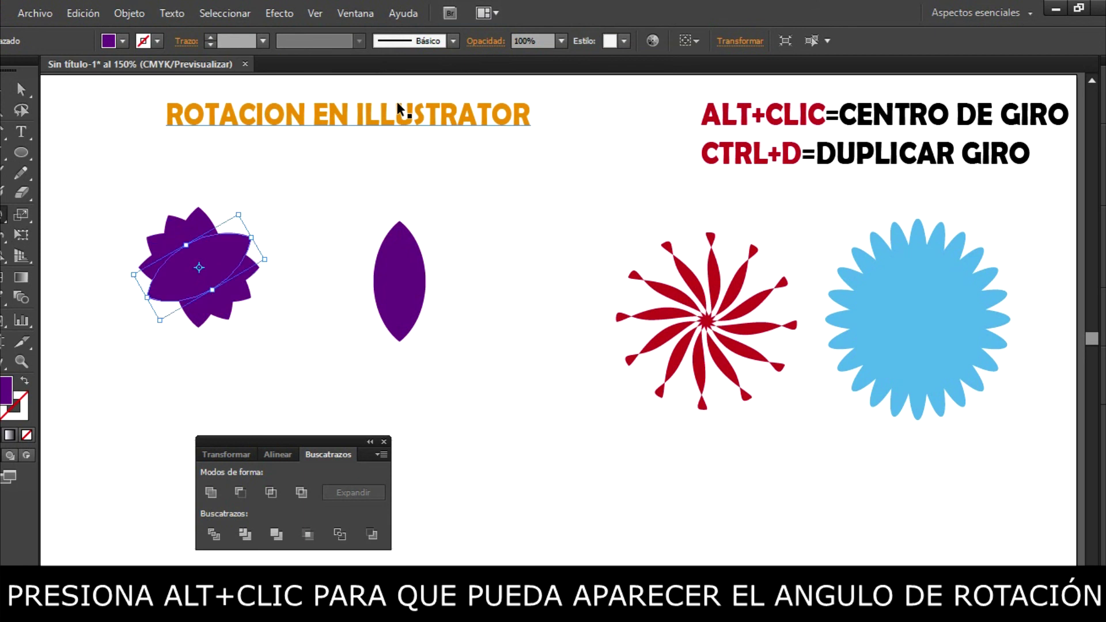
# Step: Group all the purple flower's petals, move the flower below the blue flower, and deselect it
pyautogui.click(3, 93)
pyautogui.moveTo(116, 205); pyautogui.dragTo(273, 341)
pyautogui.rightClick(175, 265)
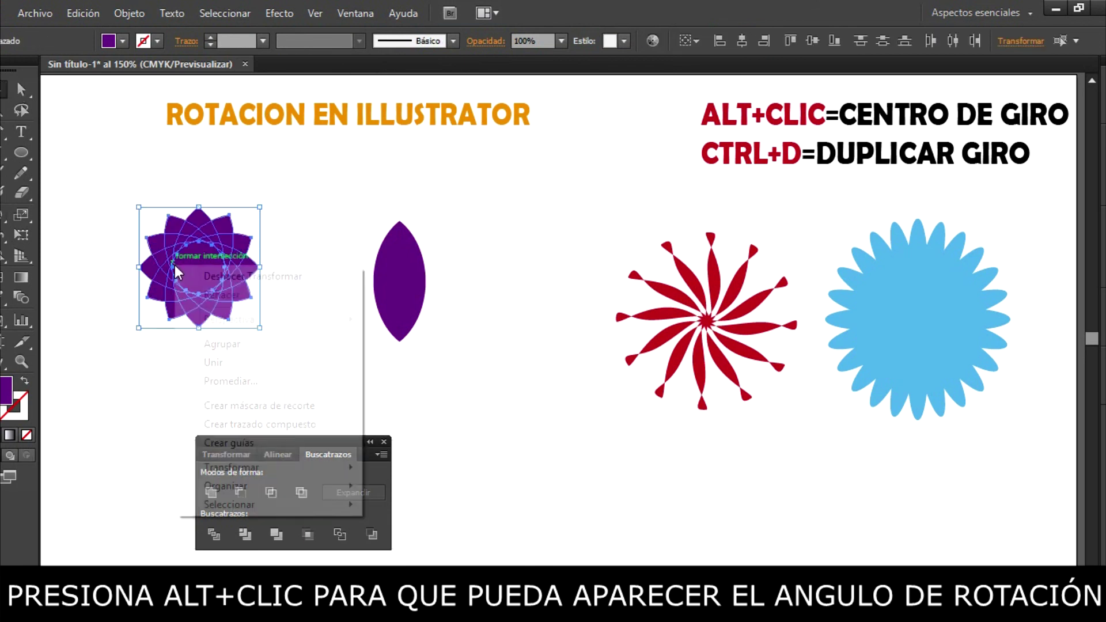
pyautogui.click(242, 343)
pyautogui.moveTo(264, 290); pyautogui.dragTo(881, 521)
pyautogui.click(634, 413)
# Step: Move the spare purple petal directly under the start of the orange title and fill it with yellow
pyautogui.moveTo(409, 332); pyautogui.dragTo(201, 257)
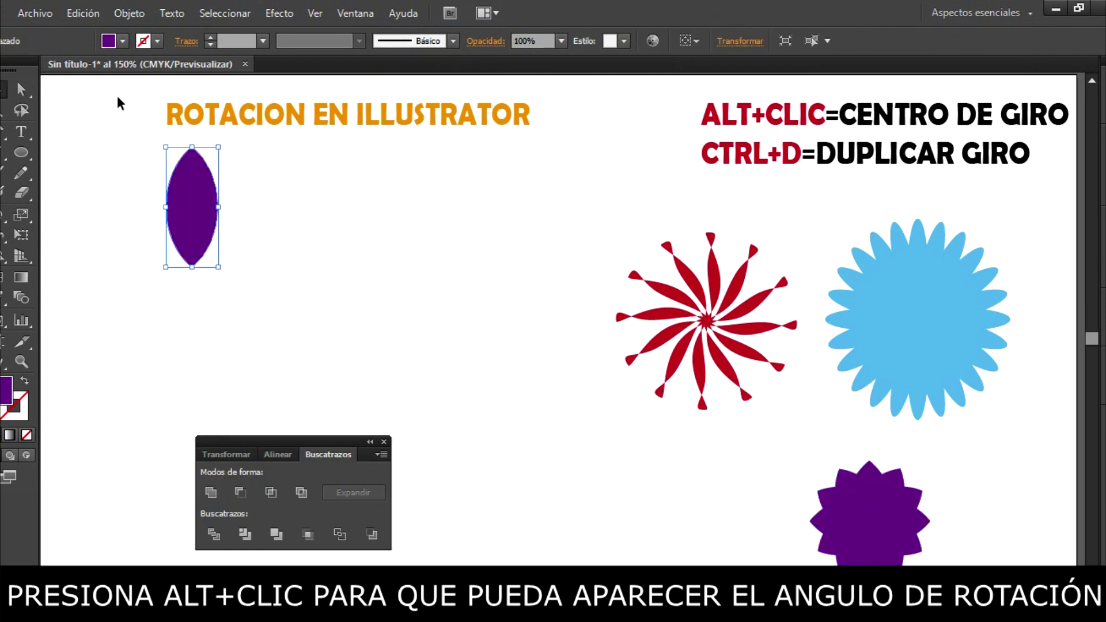
pyautogui.click(116, 36)
pyautogui.click(25, 131)
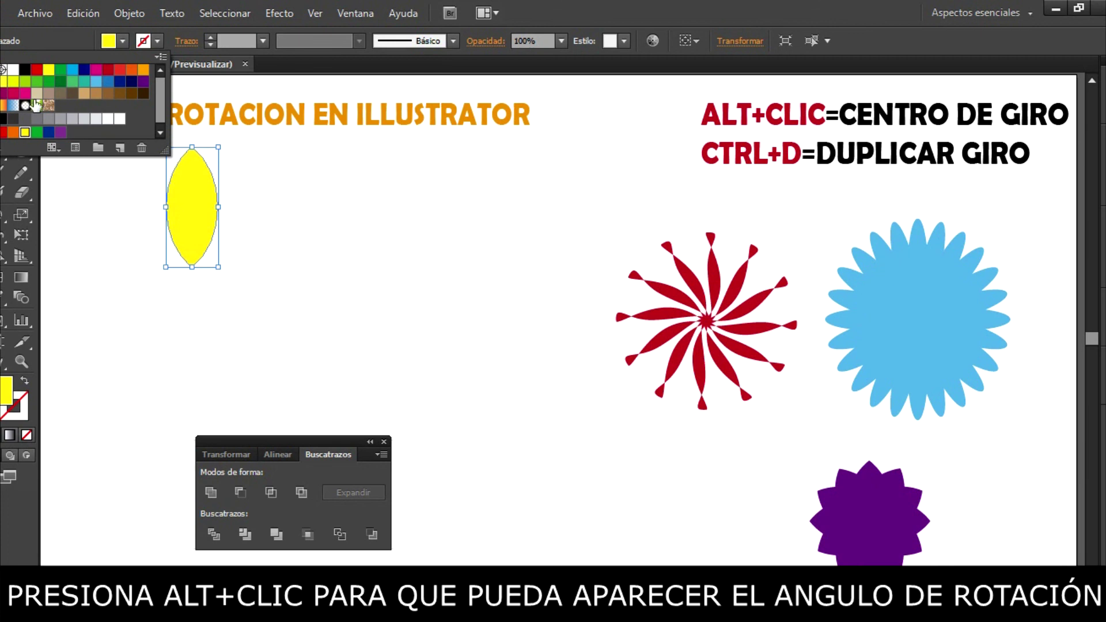
pyautogui.click(88, 140)
pyautogui.click(188, 197)
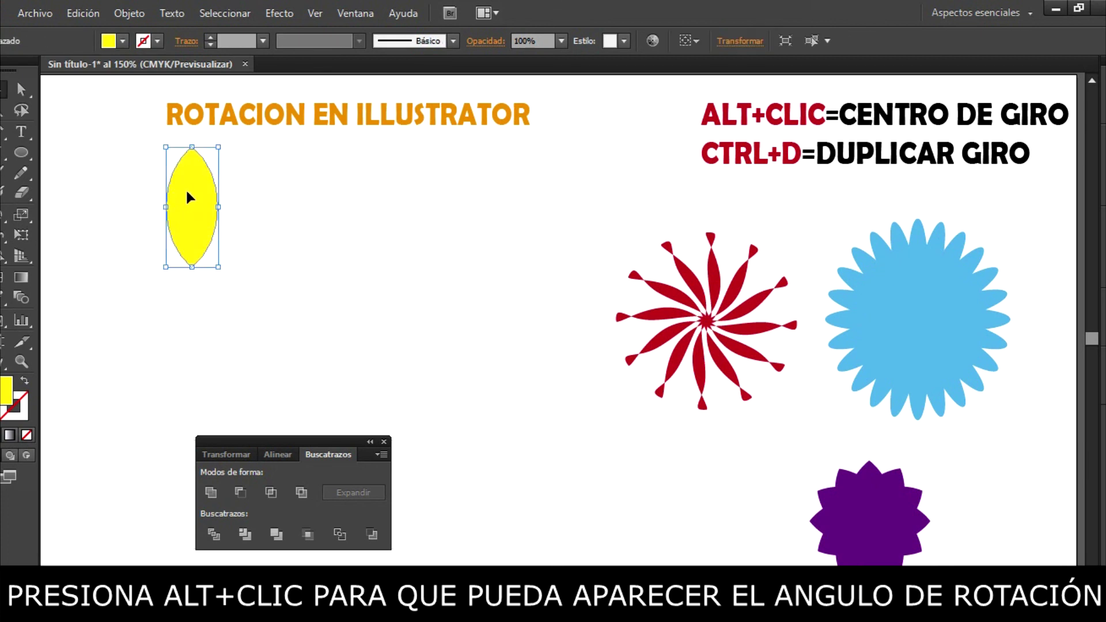
# Step: Create a copy of the yellow petal rotated 30° around its lower tip
pyautogui.click(2, 219)
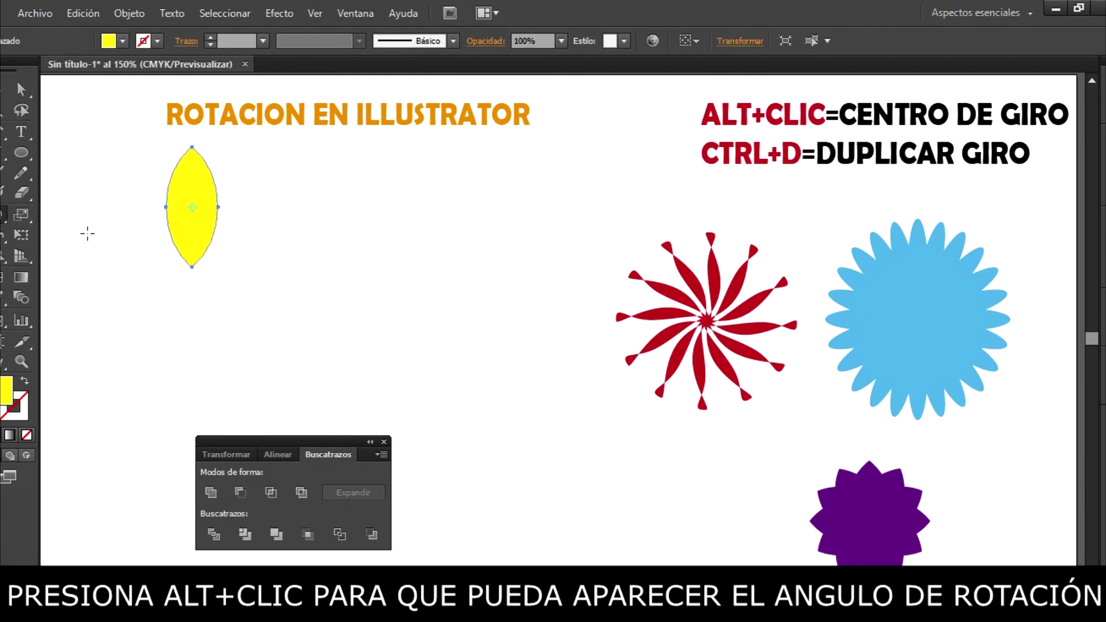
pyautogui.keyDown('alt'); pyautogui.click(192, 266); pyautogui.keyUp('alt')
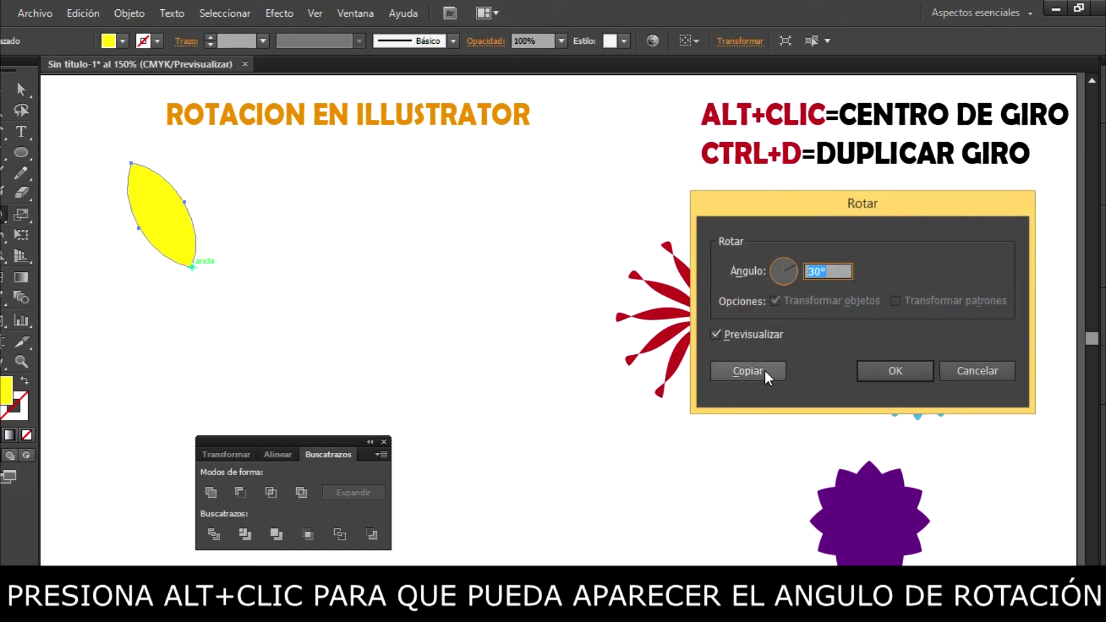
pyautogui.click(747, 371)
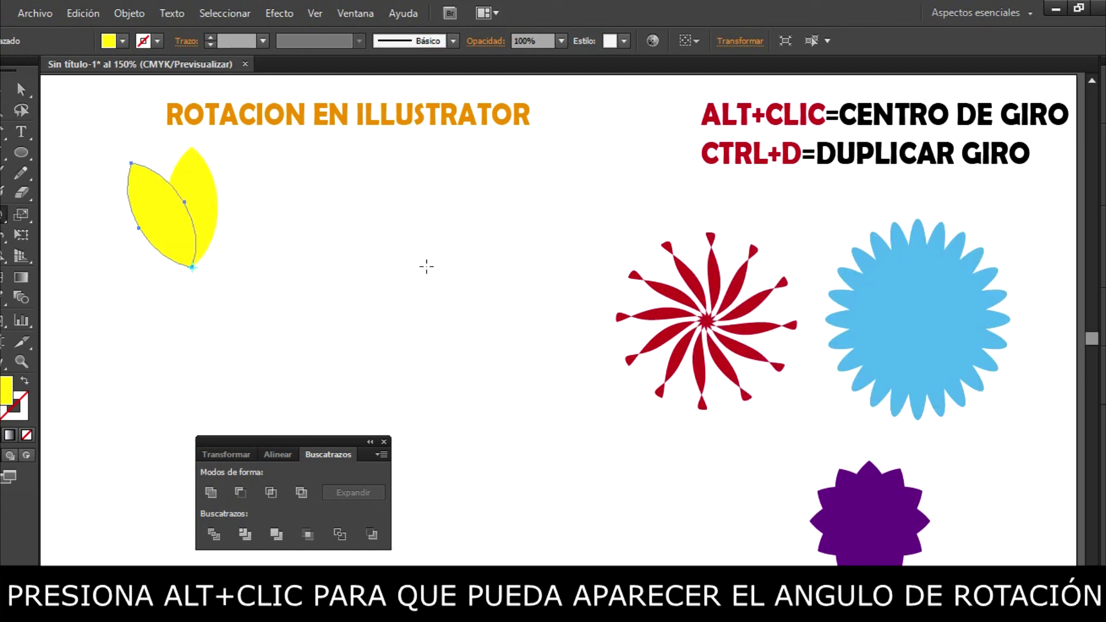
# Step: Repeat the rotated copy of the yellow petal until 12 petals form a full circle
pyautogui.click(129, 13)
pyautogui.moveTo(214, 33)
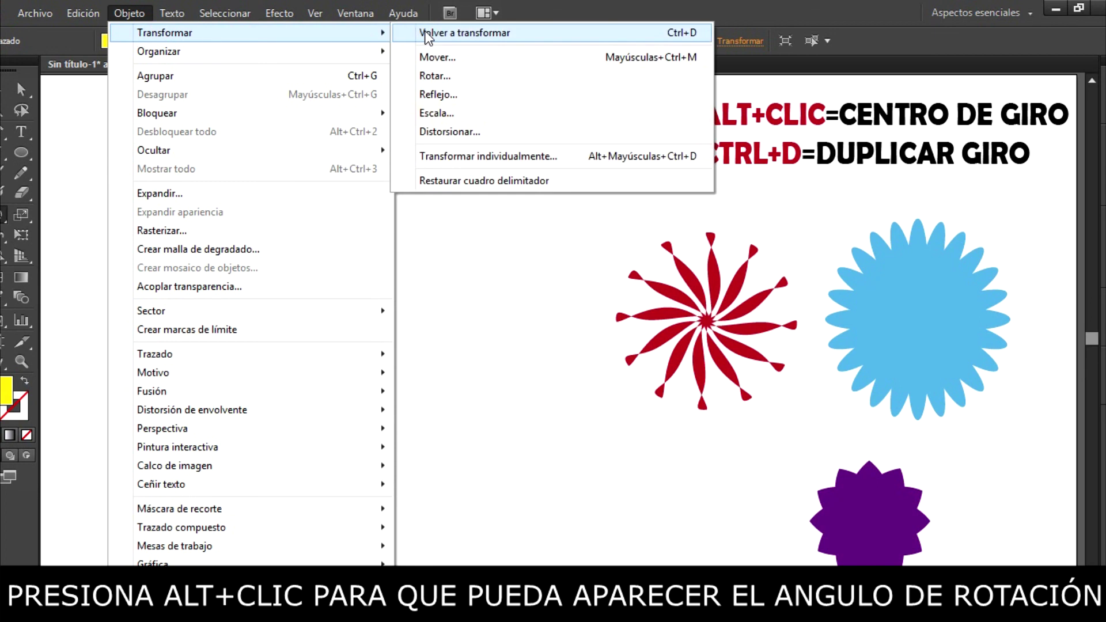
pyautogui.click(426, 33)
pyautogui.hotkey('ctrl', 'd')
pyautogui.hotkey('ctrl', 'd')
pyautogui.hotkey('ctrl', 'd')
pyautogui.hotkey('ctrl', 'd')
pyautogui.hotkey('ctrl', 'd')
pyautogui.hotkey('ctrl', 'd')
pyautogui.hotkey('ctrl', 'd')
pyautogui.hotkey('ctrl', 'd')
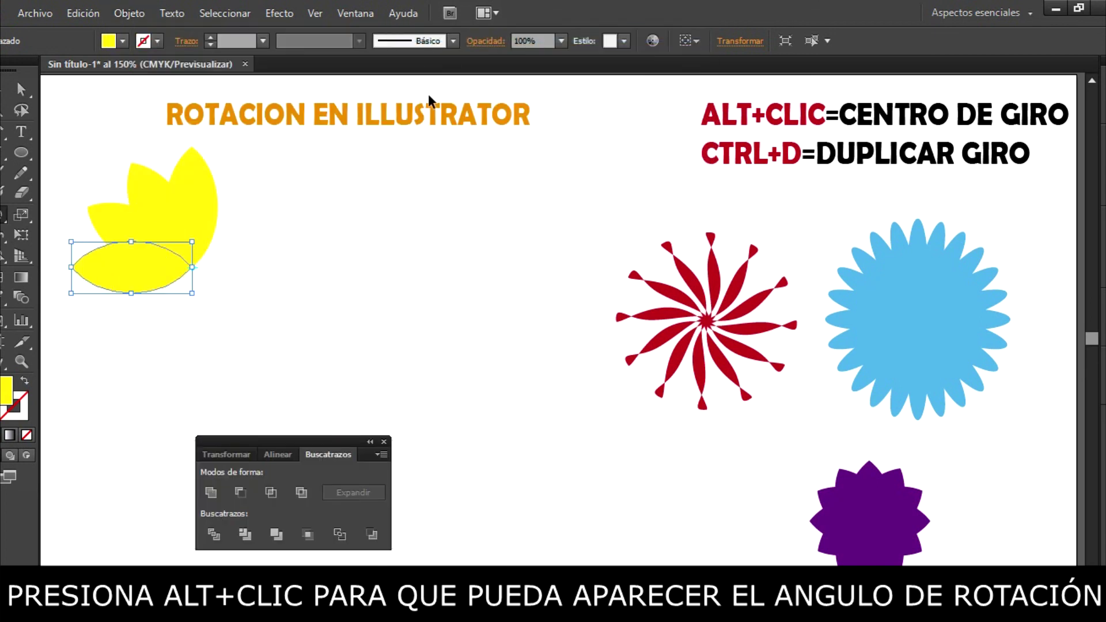
pyautogui.hotkey('ctrl', 'd')
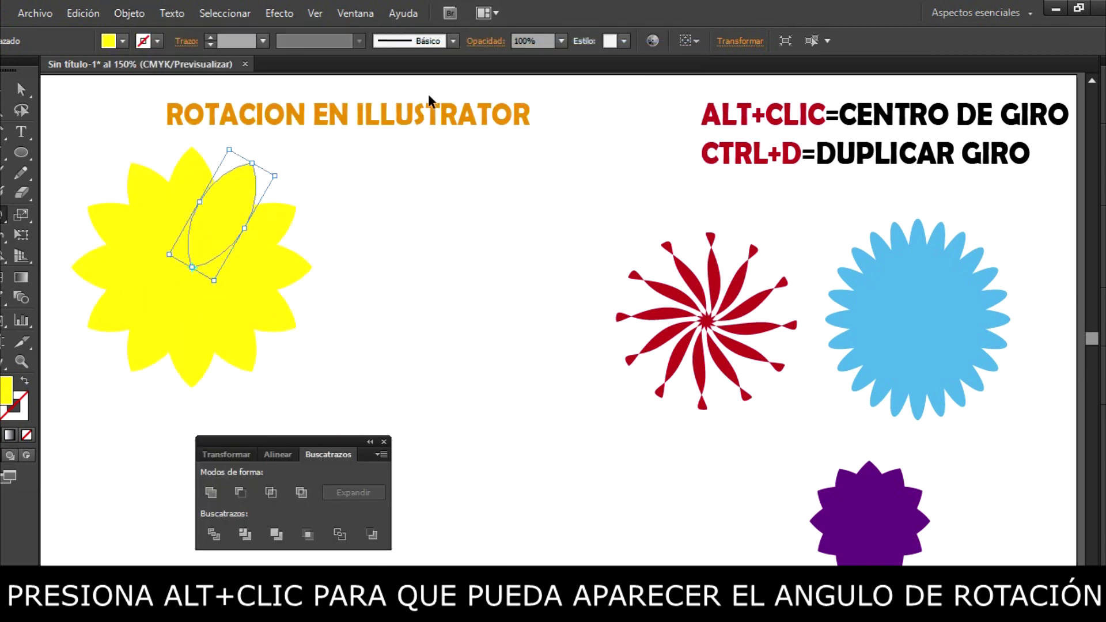
# Step: Group all the yellow petals, move the flower right to the middle of the space under the orange title, and deselect it
pyautogui.press('r')
pyautogui.click(20, 89)
pyautogui.moveTo(90, 152); pyautogui.dragTo(343, 291)
pyautogui.rightClick(206, 277)
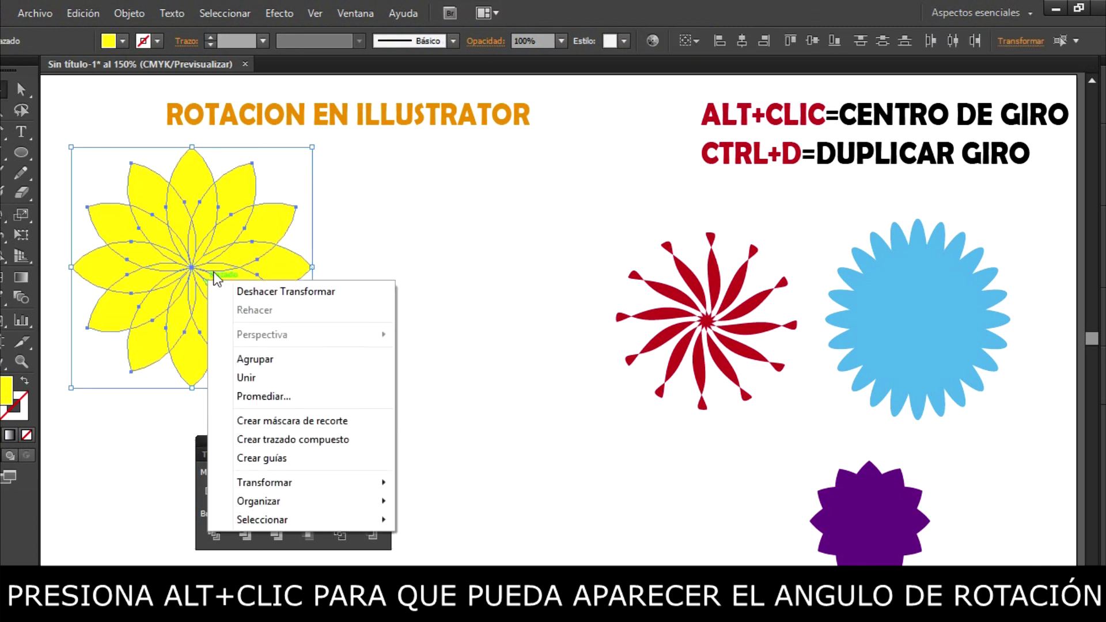
pyautogui.click(240, 358)
pyautogui.moveTo(196, 325); pyautogui.dragTo(352, 347)
pyautogui.click(597, 503)
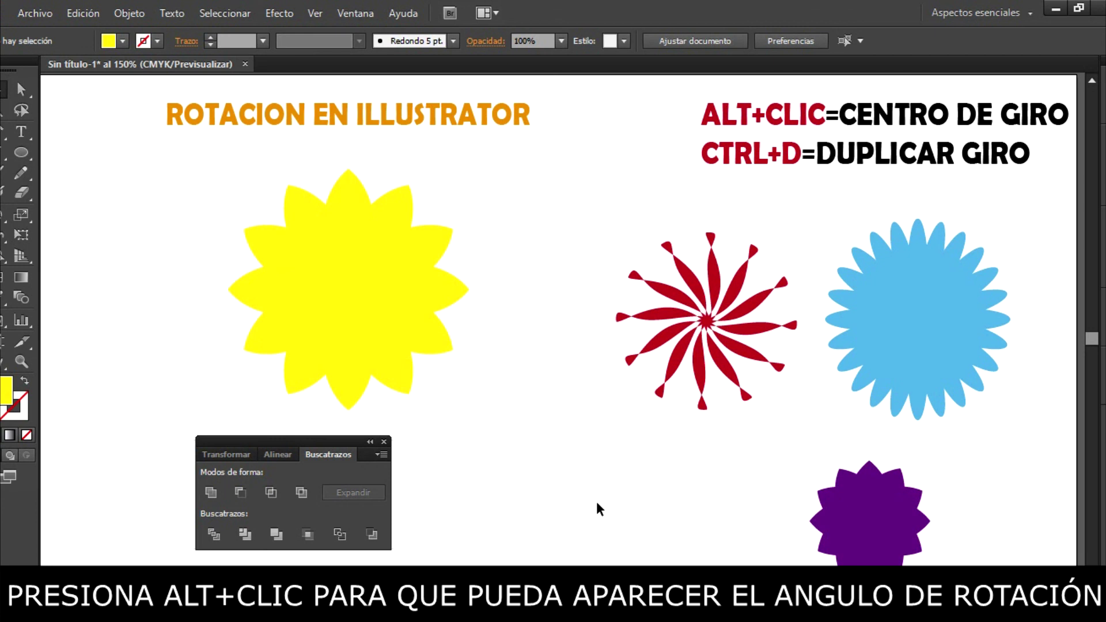